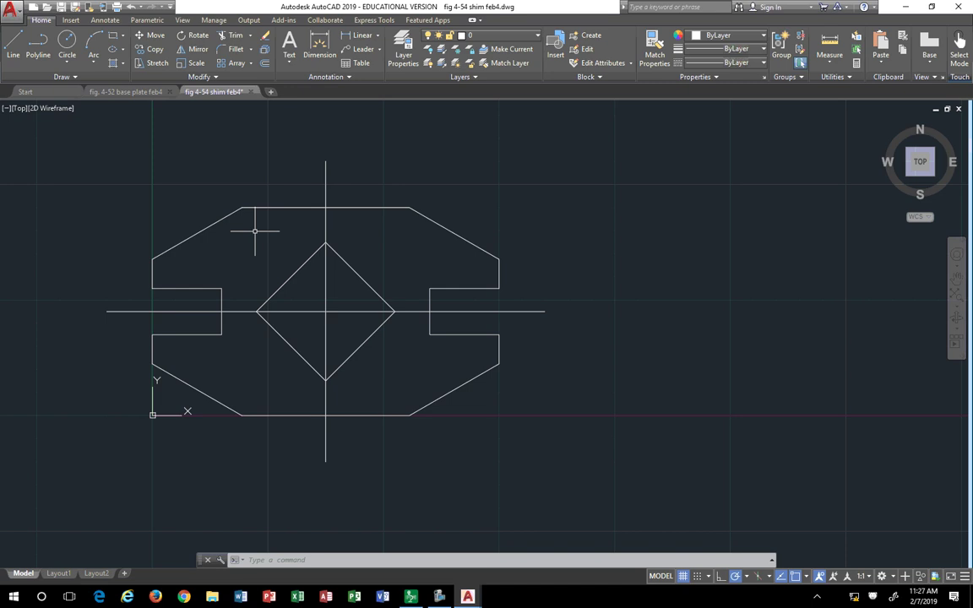
Step: Start inserting a block and choose drawing border.dwg from the Desktop as its source file
{"action": "scroll", "coordinate": [369, 282], "scroll_direction": "up", "scroll_amount": 2}
{"action": "scroll", "coordinate": [396, 275], "scroll_direction": "down", "scroll_amount": 2}
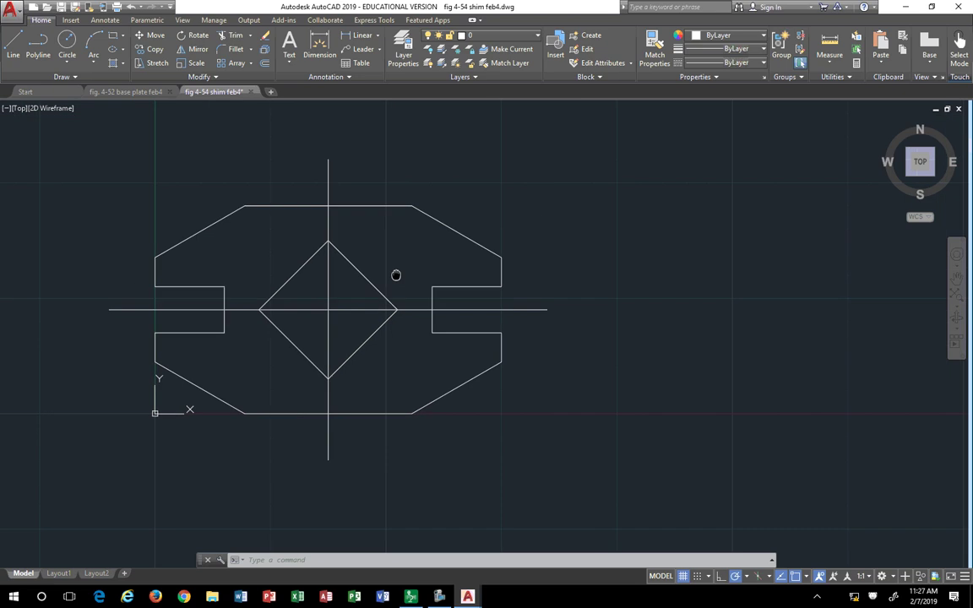
{"action": "middle_click_drag", "start_coordinate": [396, 275], "coordinate": [530, 304]}
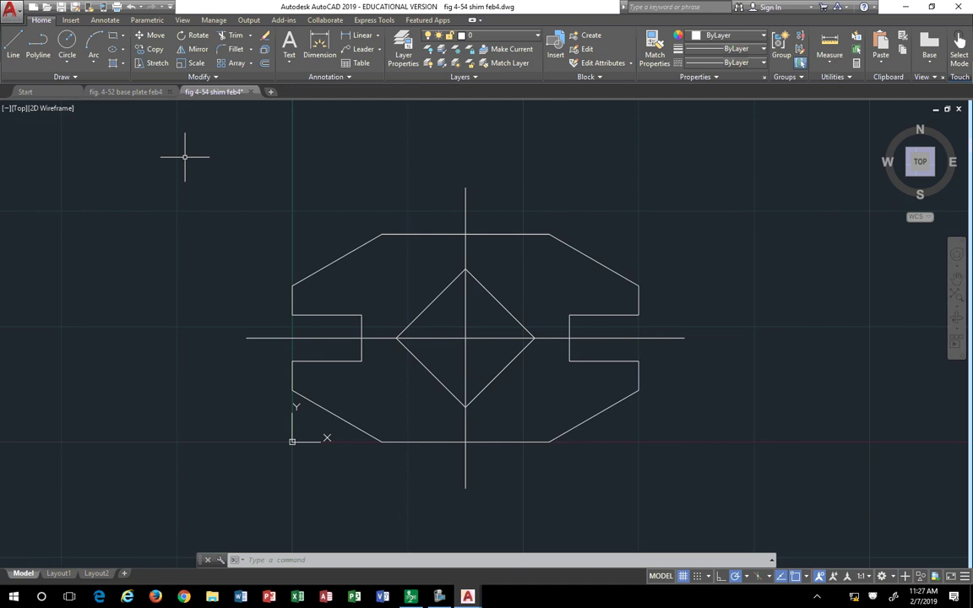
{"action": "left_click", "coordinate": [72, 21]}
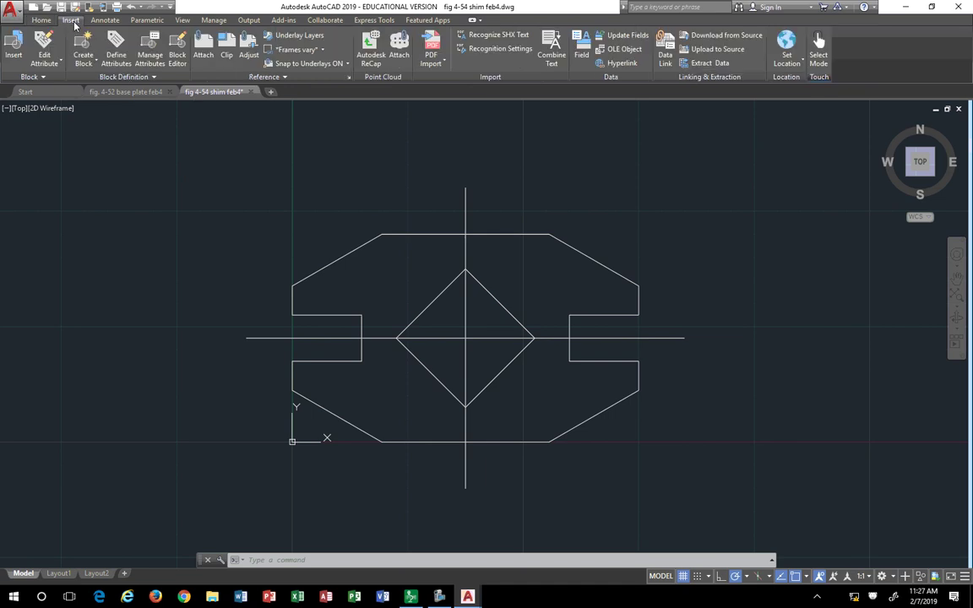
{"action": "left_click", "coordinate": [13, 46]}
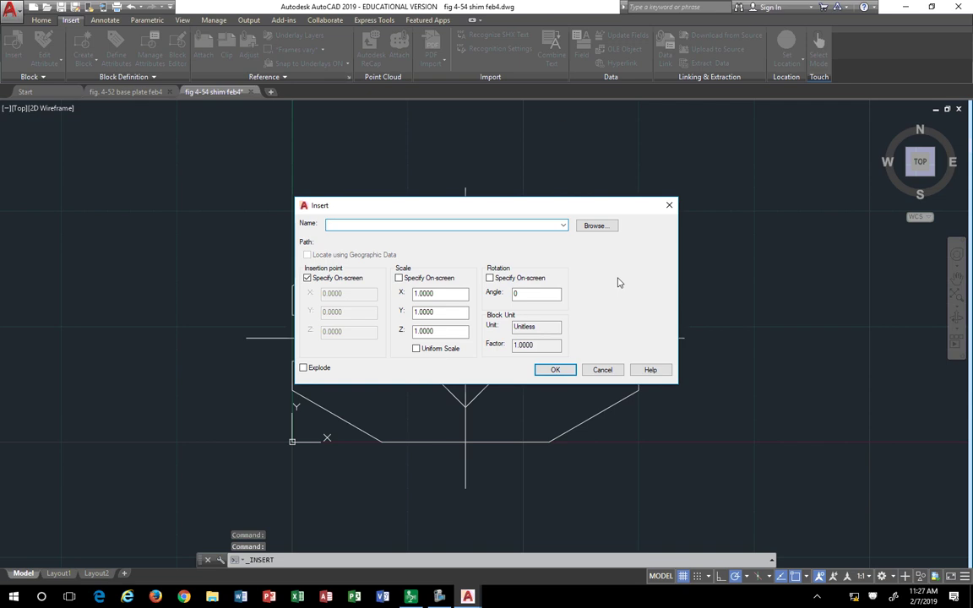
{"action": "left_click", "coordinate": [600, 226]}
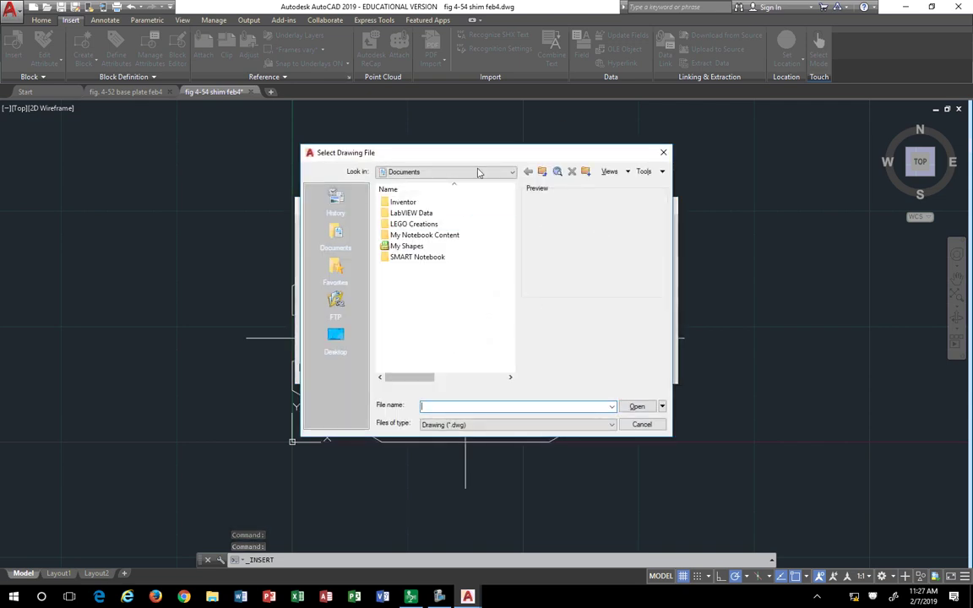
{"action": "left_click", "coordinate": [510, 173]}
{"action": "left_click", "coordinate": [395, 183]}
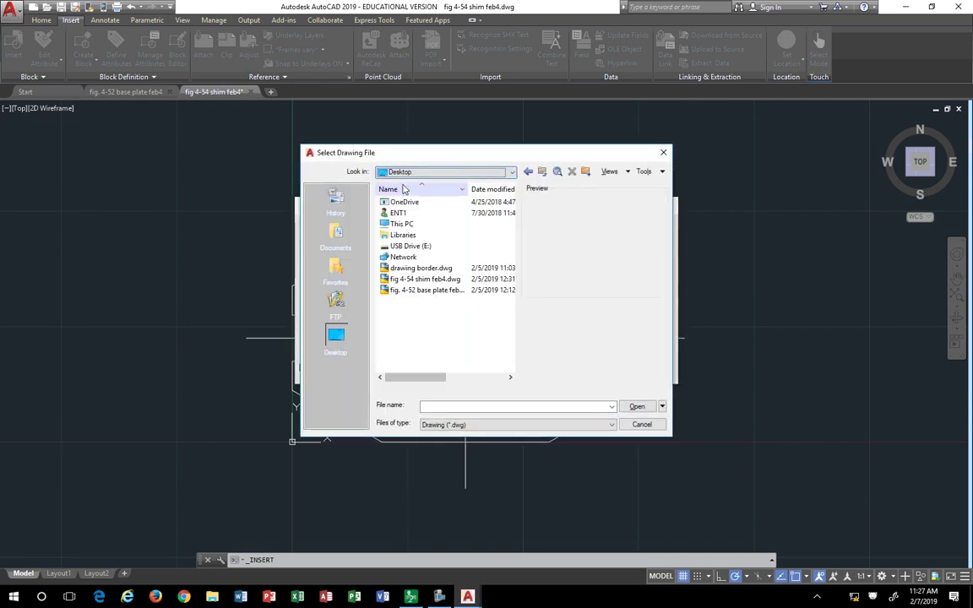
{"action": "left_click", "coordinate": [420, 268]}
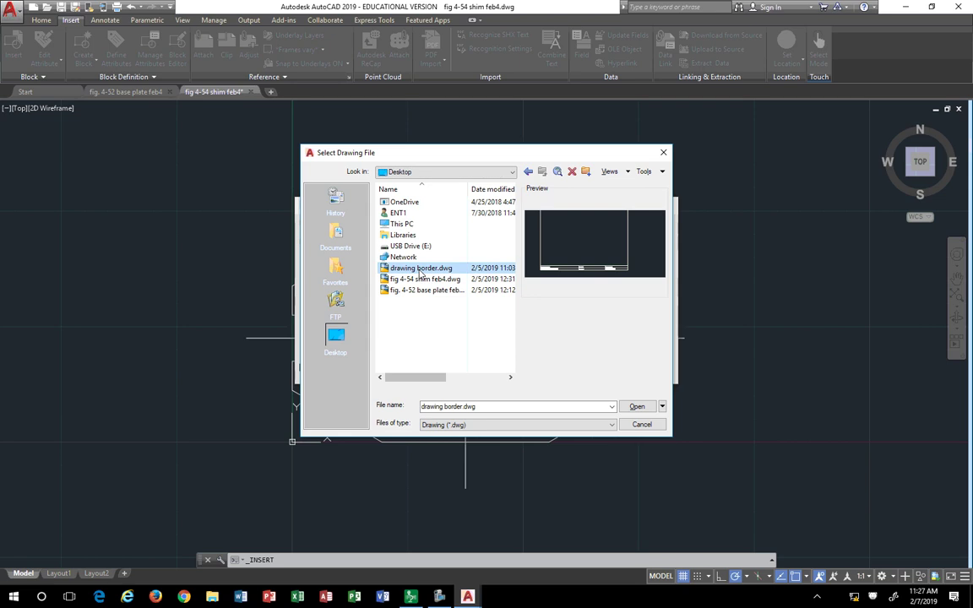
{"action": "left_click", "coordinate": [635, 406]}
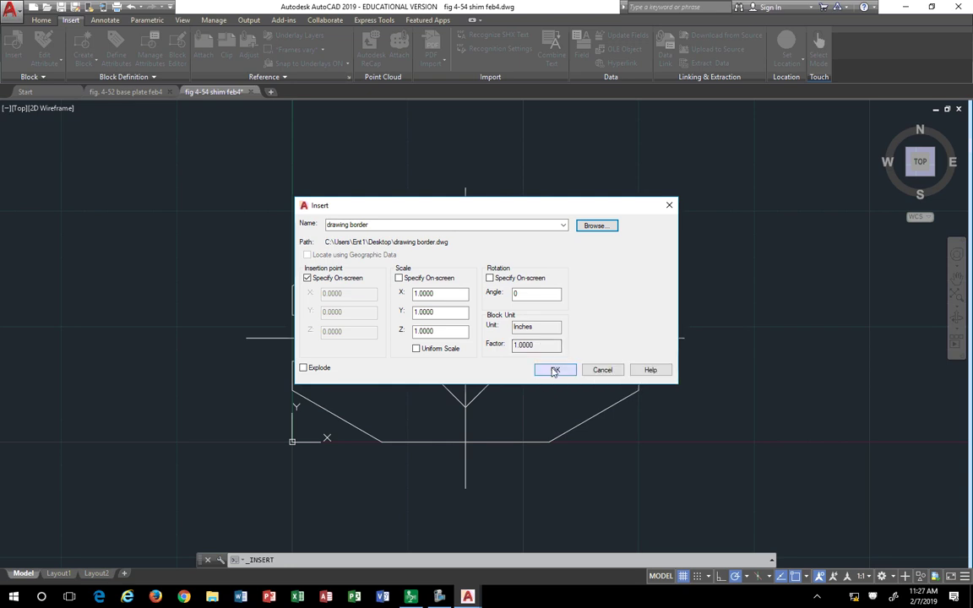
Step: Place the drawing border block at scale 1 and angle 0 so that it frames the shim centrally
{"action": "left_click", "coordinate": [553, 369]}
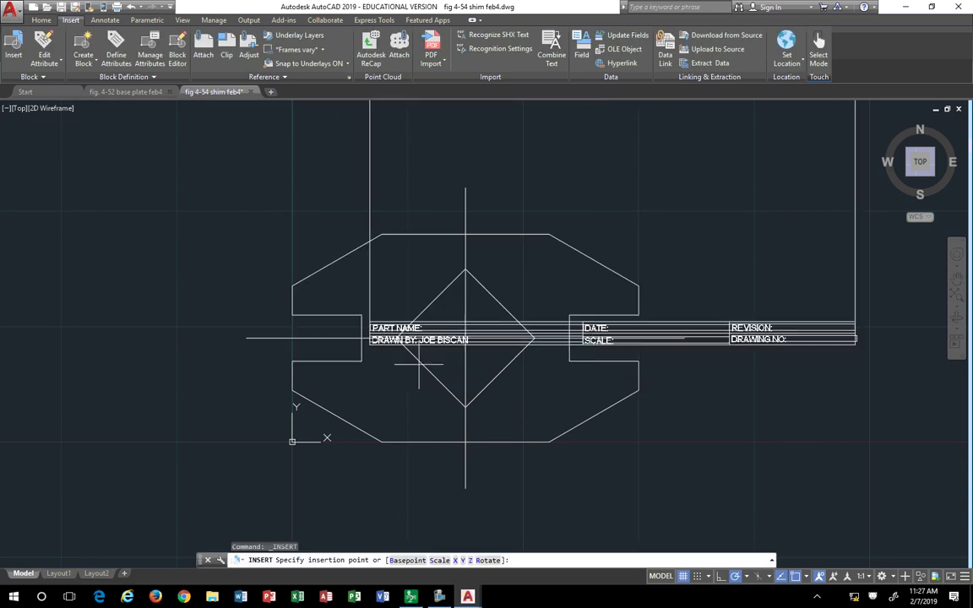
{"action": "scroll", "coordinate": [522, 338], "scroll_direction": "down", "scroll_amount": 2}
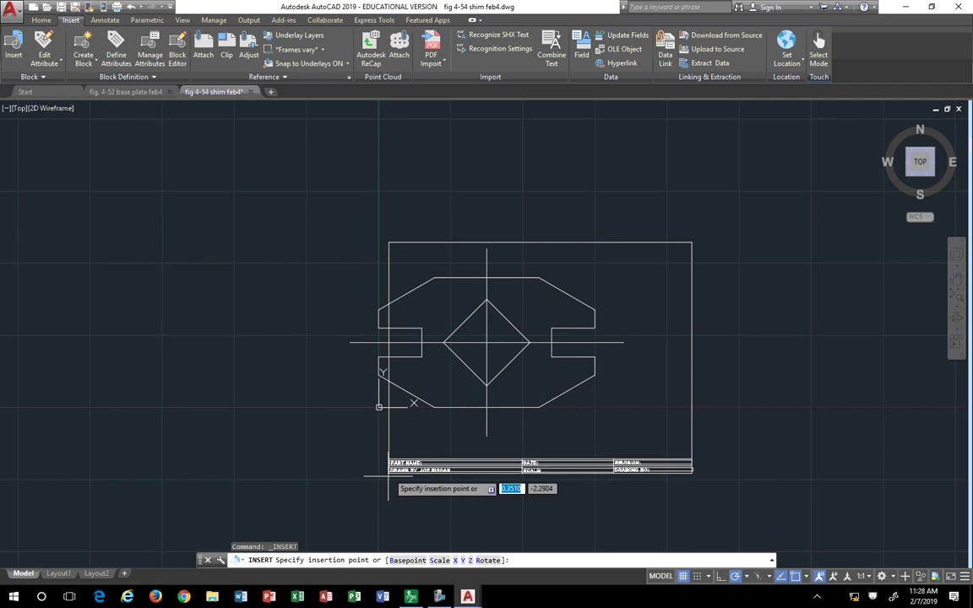
{"action": "left_click", "coordinate": [338, 460]}
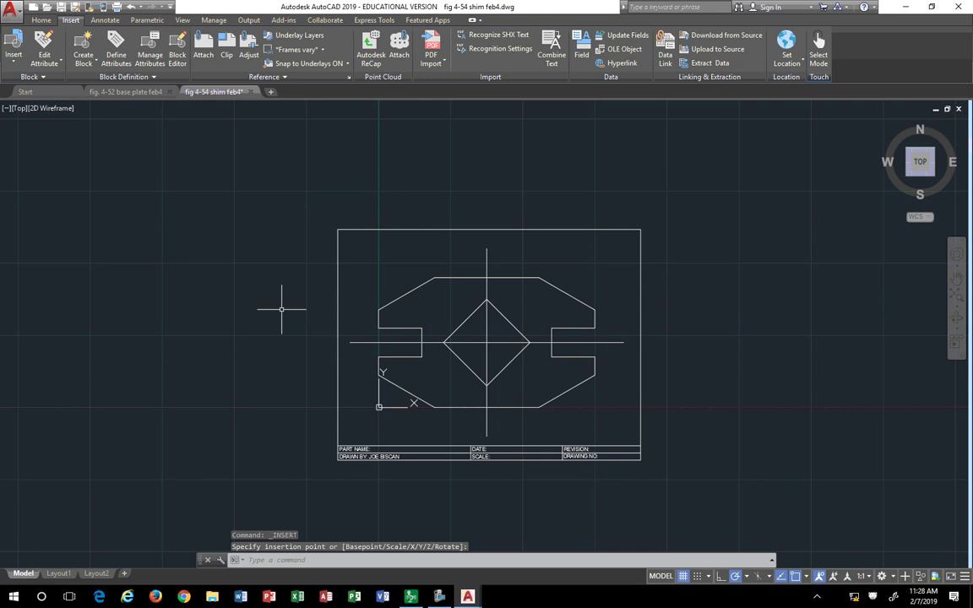
Step: Explode the inserted drawing border block into separate lines and text
{"action": "scroll", "coordinate": [505, 461], "scroll_direction": "up", "scroll_amount": 2}
{"action": "middle_click_drag", "start_coordinate": [497, 377], "coordinate": [417, 423]}
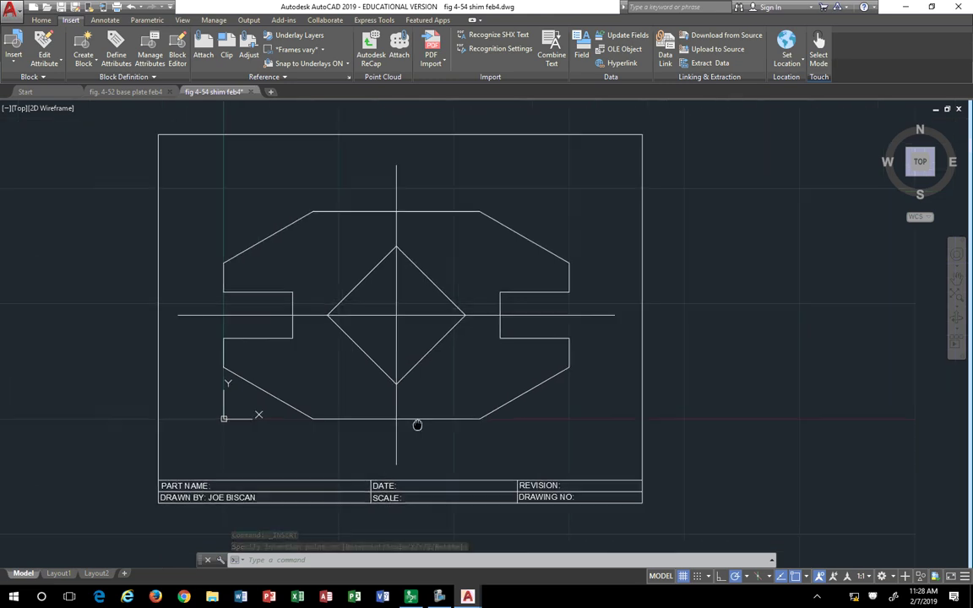
{"action": "left_click", "coordinate": [316, 481]}
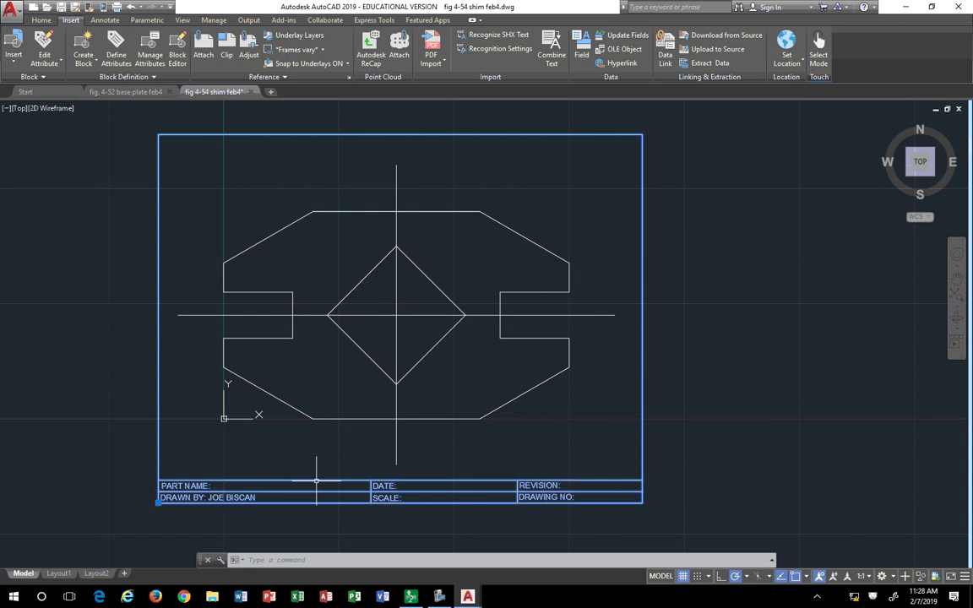
{"action": "type", "text": "z"}
{"action": "key", "text": "BackSpace"}
{"action": "type", "text": "x"}
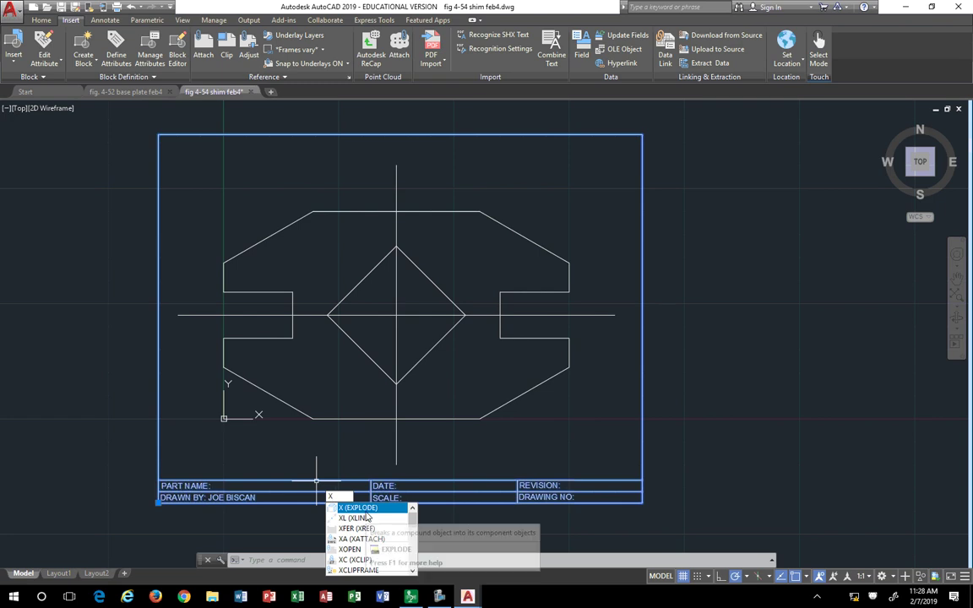
{"action": "left_click", "coordinate": [359, 510]}
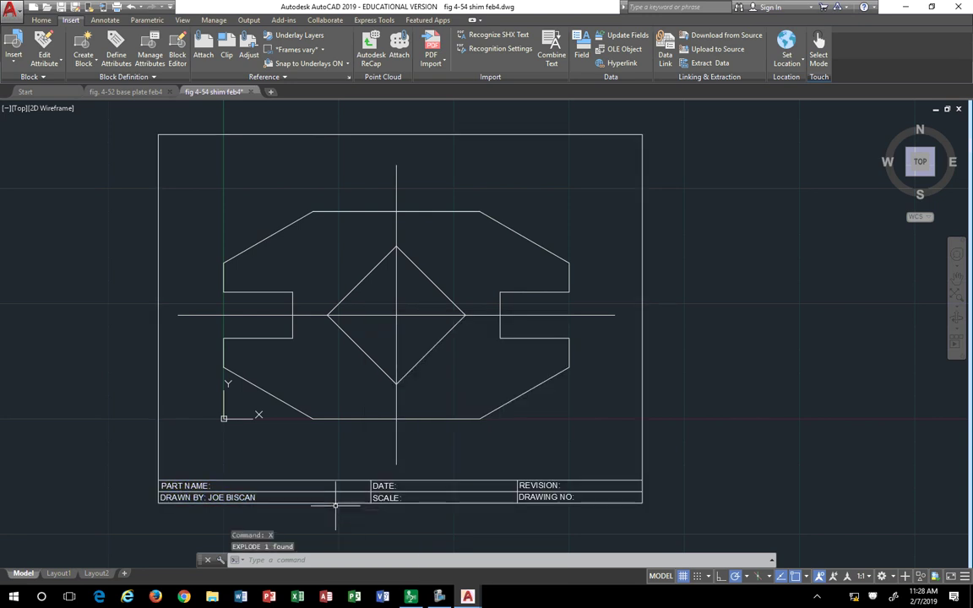
{"action": "left_click", "coordinate": [283, 491]}
{"action": "left_click", "coordinate": [229, 428]}
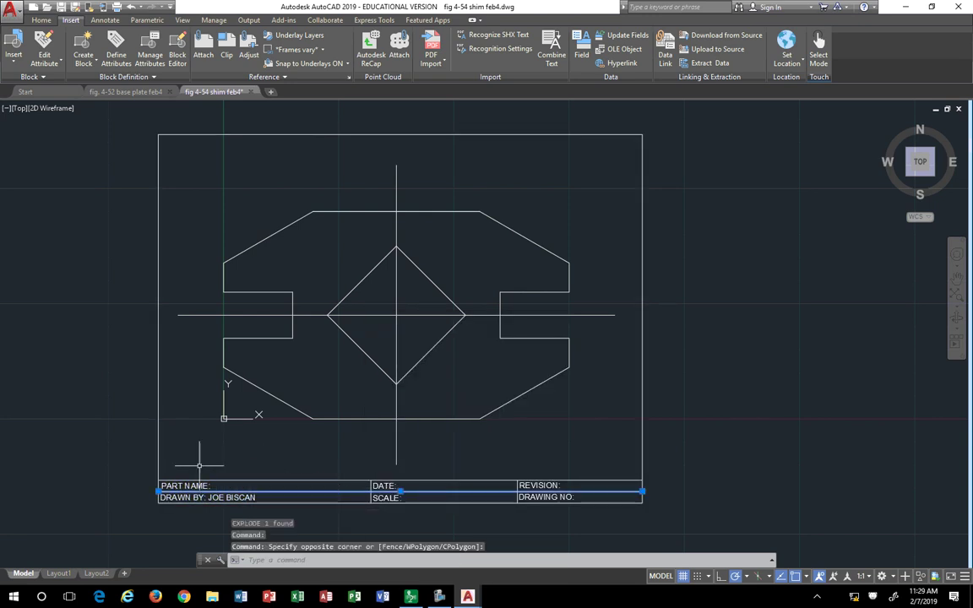
{"action": "key", "text": "Escape"}
{"action": "key", "text": "Escape"}
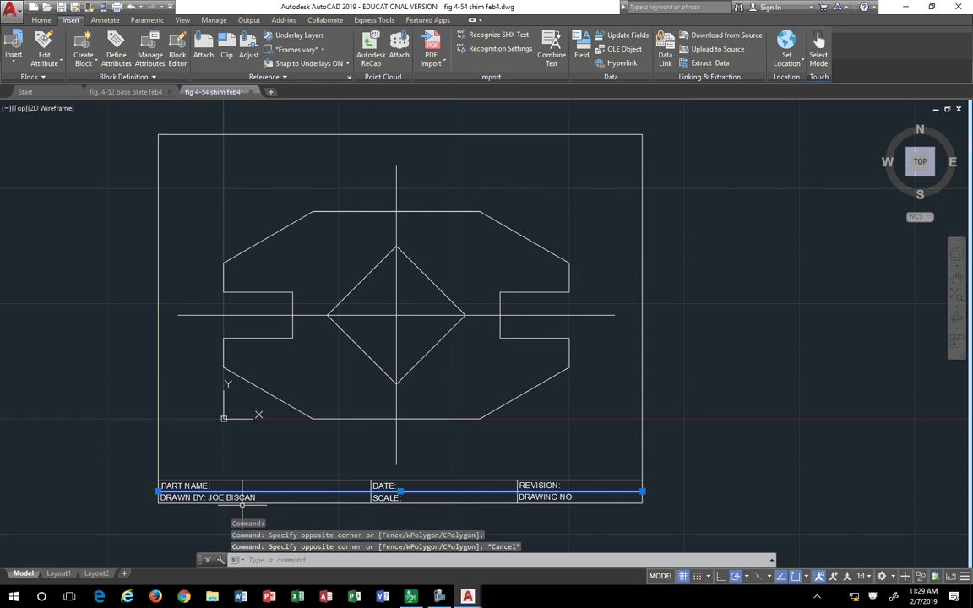
Step: Complete the title block's part name entry to read PART NAME: FIGURE 4-54 SHIM, with a single space after the colon
{"action": "left_click", "coordinate": [195, 486]}
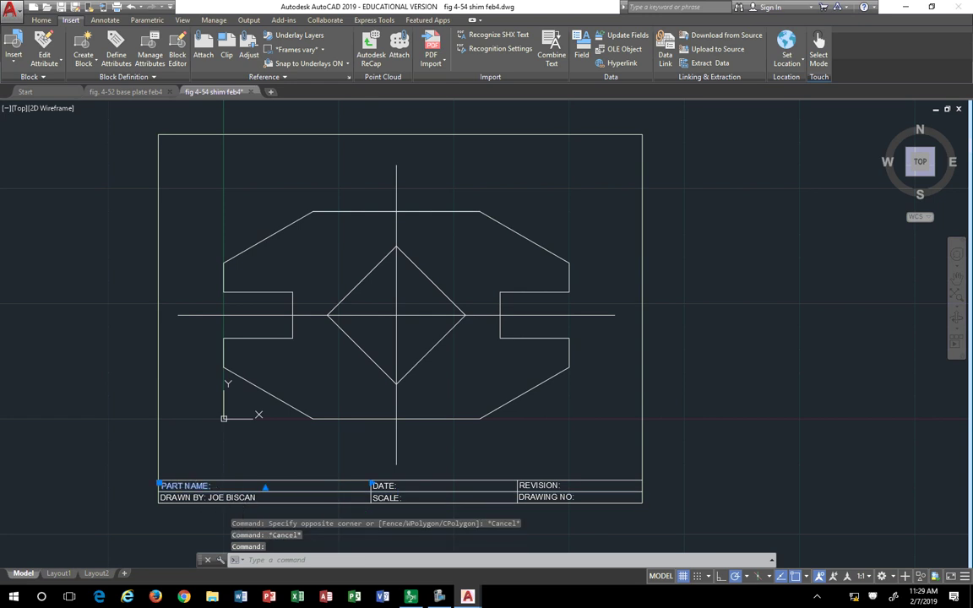
{"action": "double_click", "coordinate": [195, 485]}
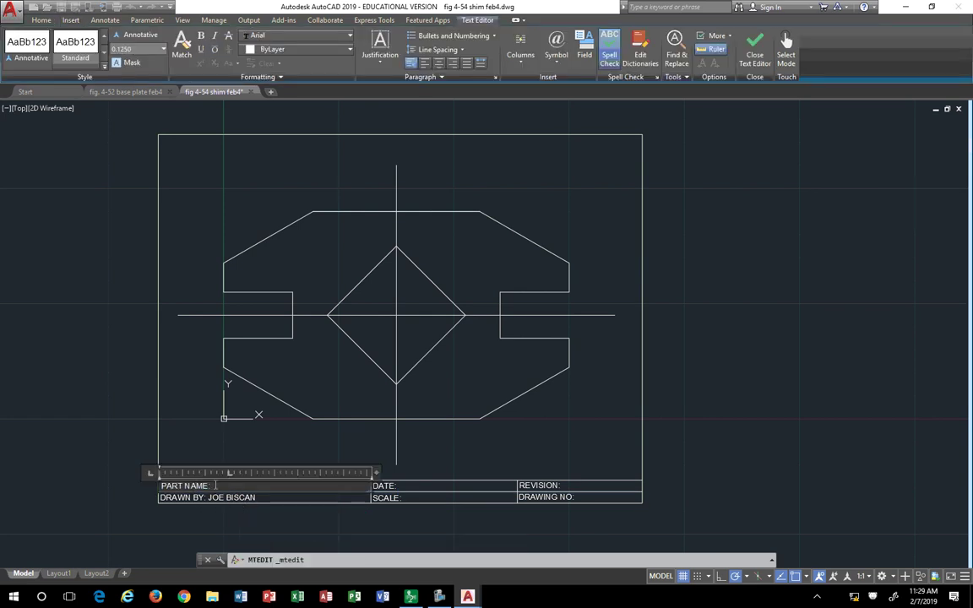
{"action": "type", "text": "F"}
{"action": "key", "text": "BackSpace"}
{"action": "type", "text": "FIGURE 4-54 SHI"}
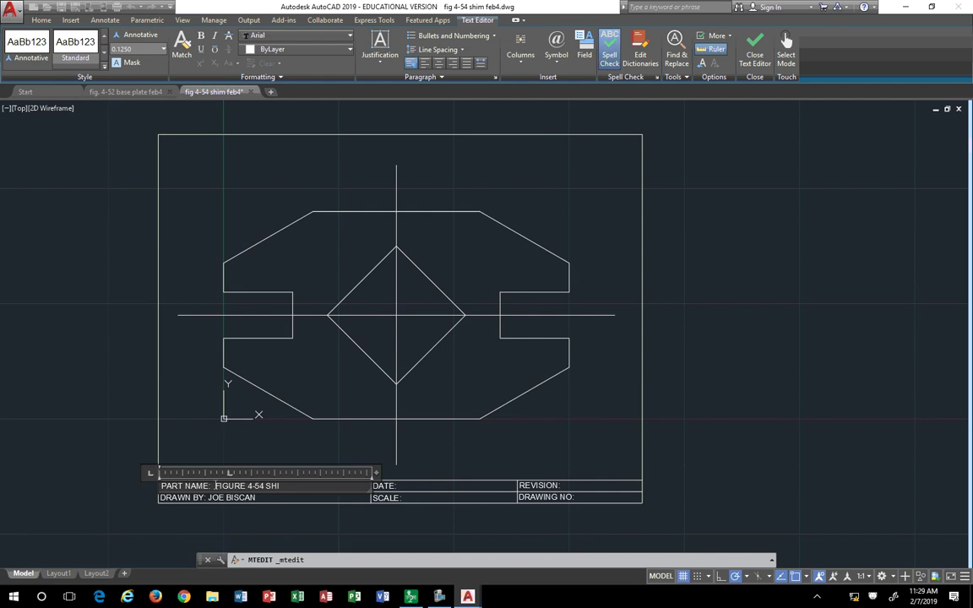
{"action": "type", "text": "M"}
{"action": "left_click", "coordinate": [366, 513]}
{"action": "scroll", "coordinate": [365, 513], "scroll_direction": "up", "scroll_amount": 2}
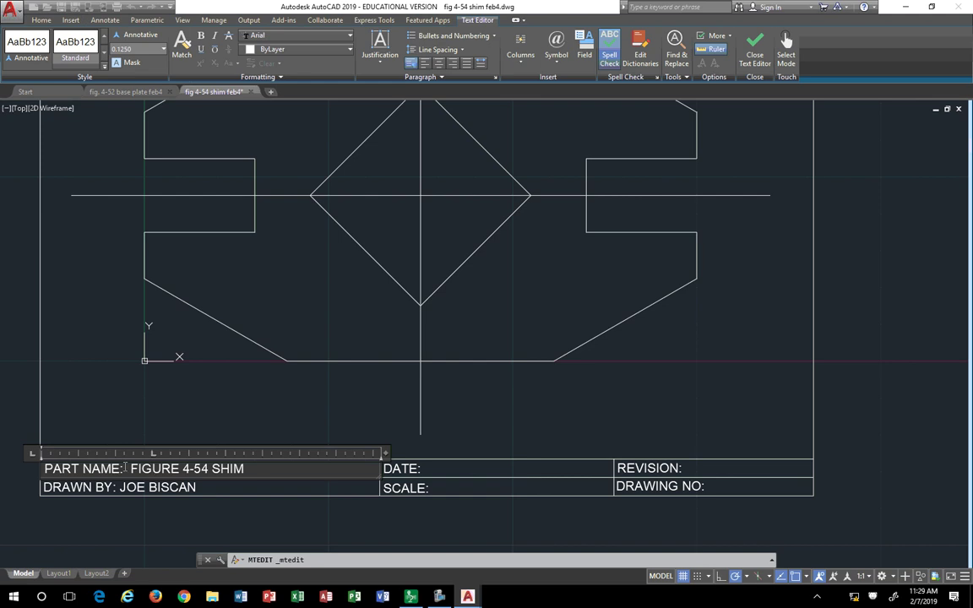
{"action": "key", "text": "BackSpace"}
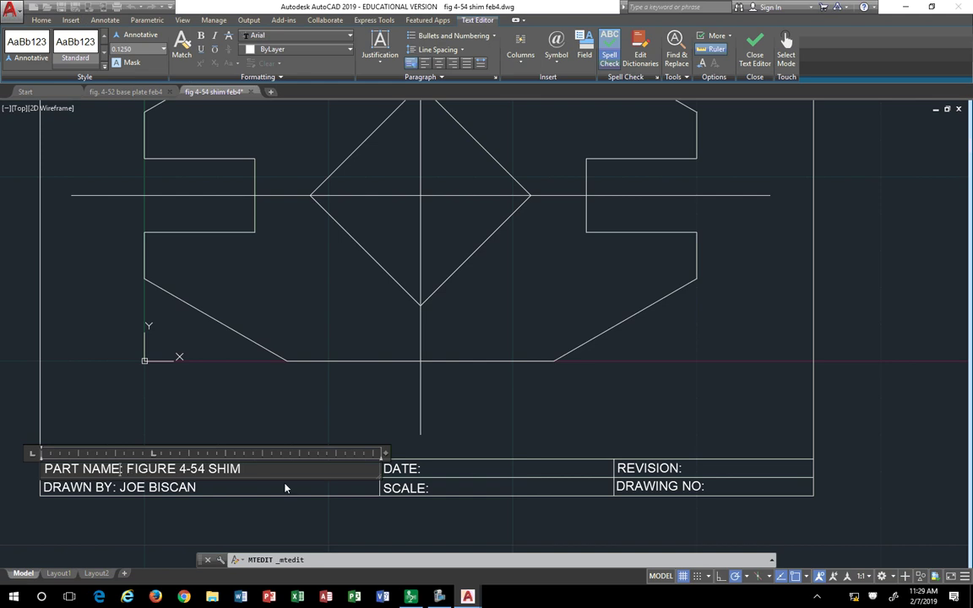
{"action": "key", "text": "Right"}
{"action": "left_click", "coordinate": [440, 460]}
Step: Add the date 2/7/19 after the DATE label in the title block
{"action": "double_click", "coordinate": [425, 470]}
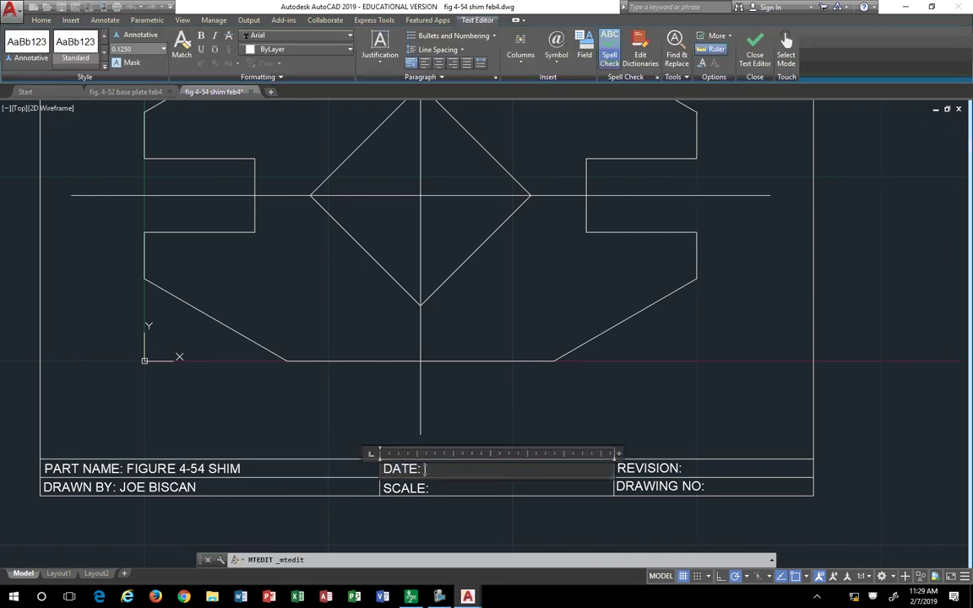
{"action": "type", "text": "2/7/19"}
{"action": "left_click", "coordinate": [427, 478]}
{"action": "scroll", "coordinate": [441, 482], "scroll_direction": "up", "scroll_amount": 2}
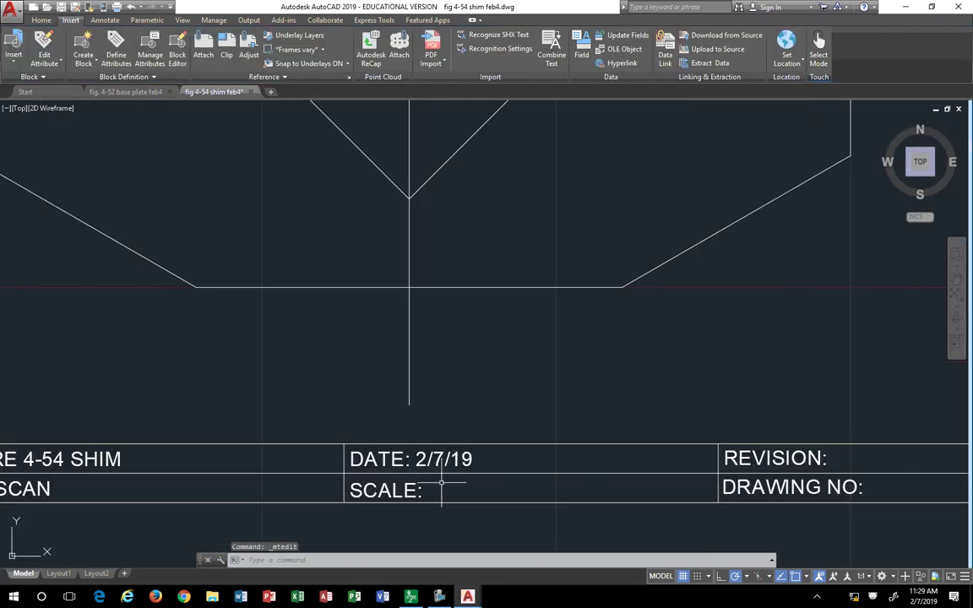
{"action": "scroll", "coordinate": [447, 480], "scroll_direction": "down", "scroll_amount": 2}
{"action": "scroll", "coordinate": [449, 478], "scroll_direction": "down", "scroll_amount": 2}
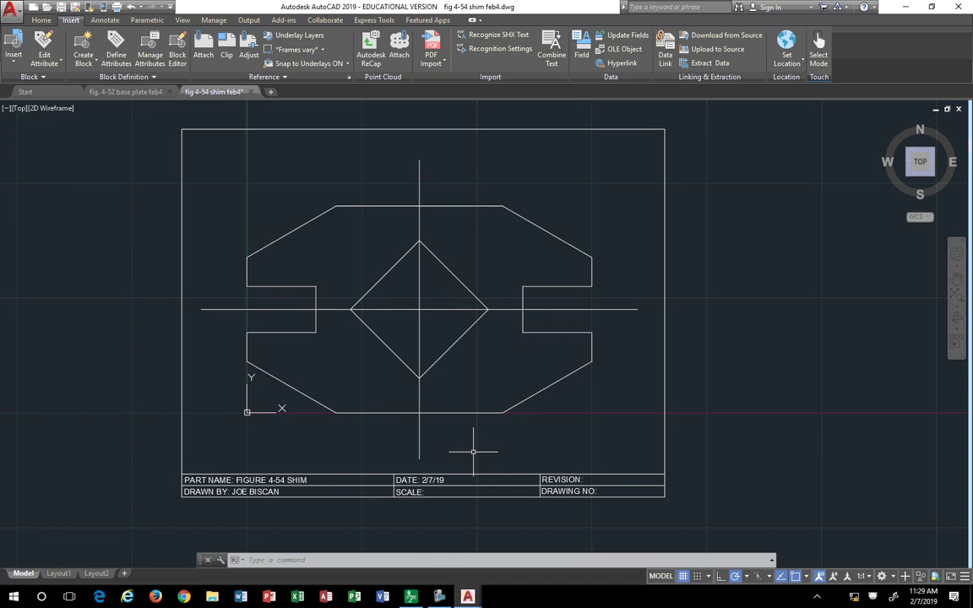
{"action": "left_click", "coordinate": [269, 129]}
{"action": "left_click", "coordinate": [218, 162]}
{"action": "left_click", "coordinate": [171, 126]}
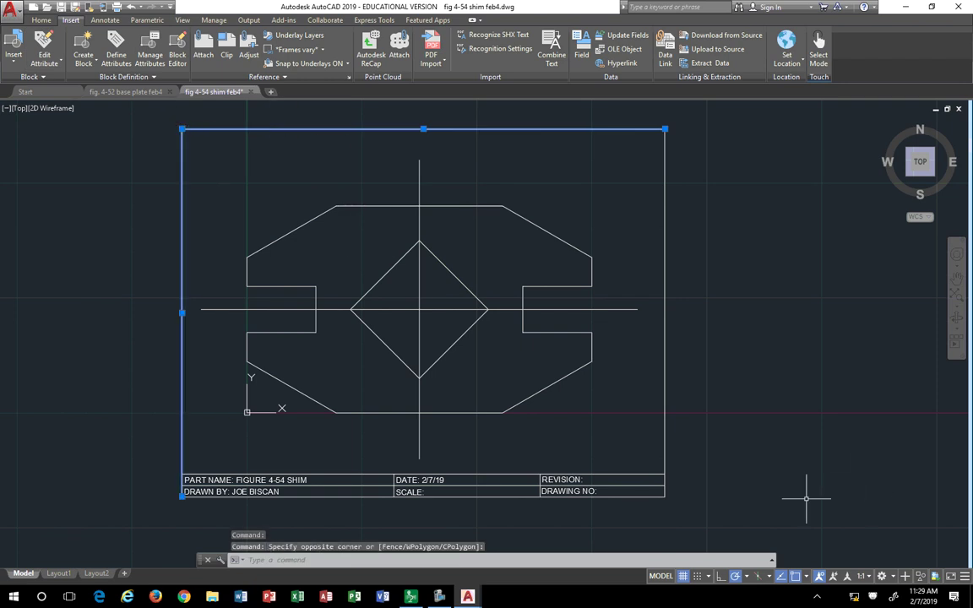
{"action": "left_click", "coordinate": [729, 484]}
{"action": "left_click", "coordinate": [636, 399]}
{"action": "left_click", "coordinate": [694, 498]}
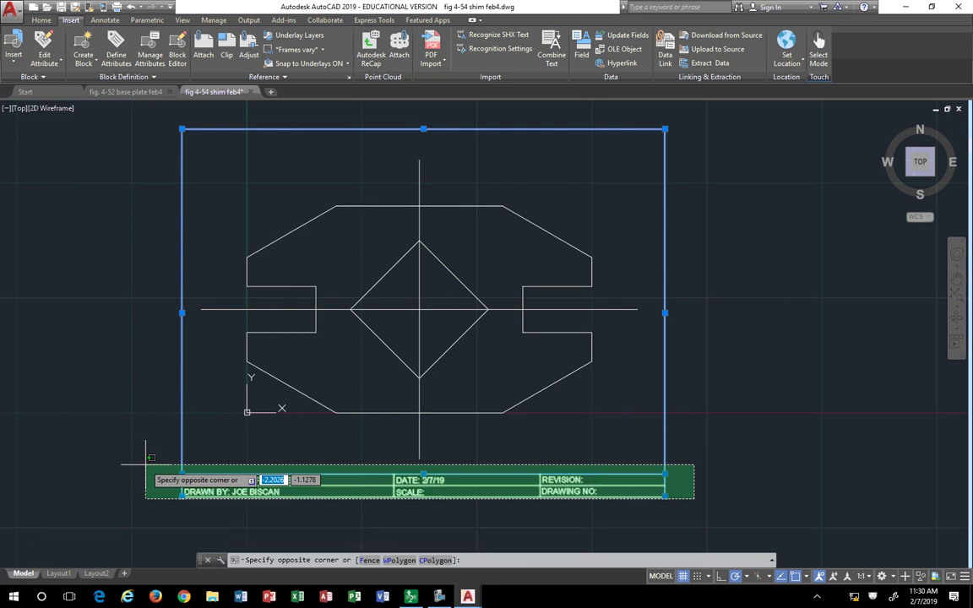
{"action": "key", "text": "Escape"}
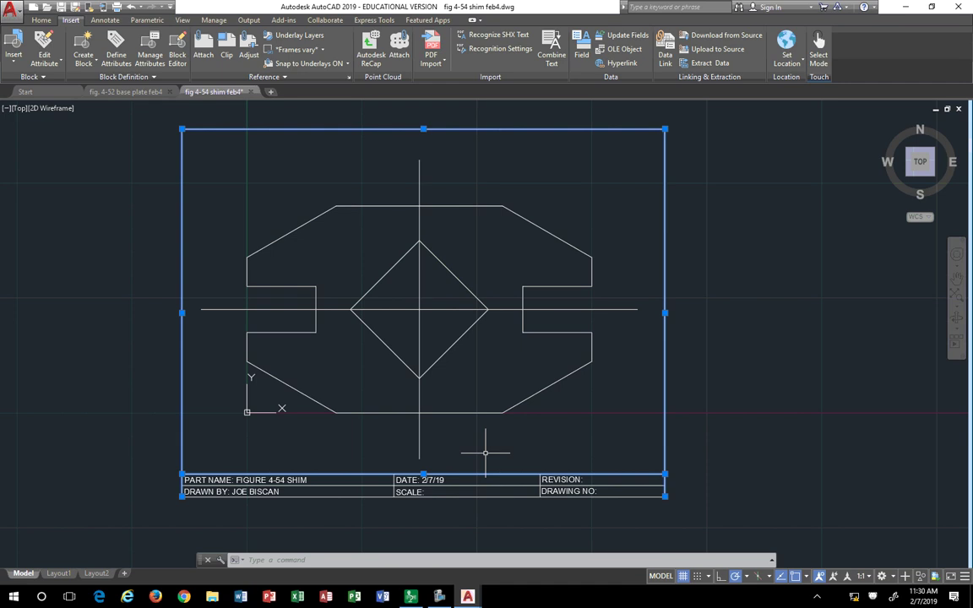
{"action": "key", "text": "Escape"}
{"action": "key", "text": "Escape"}
{"action": "key", "text": "Escape"}
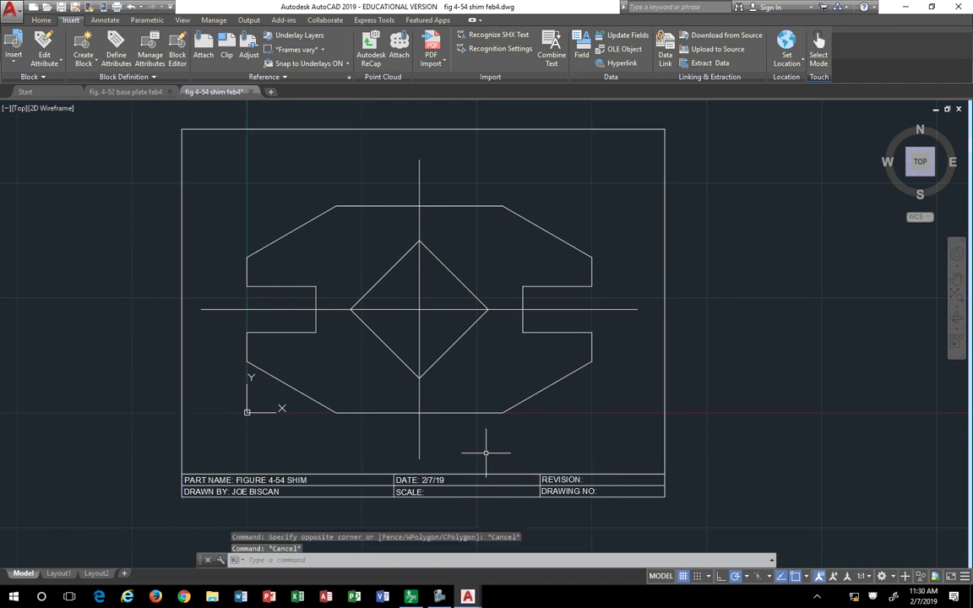
{"action": "left_click", "coordinate": [163, 121]}
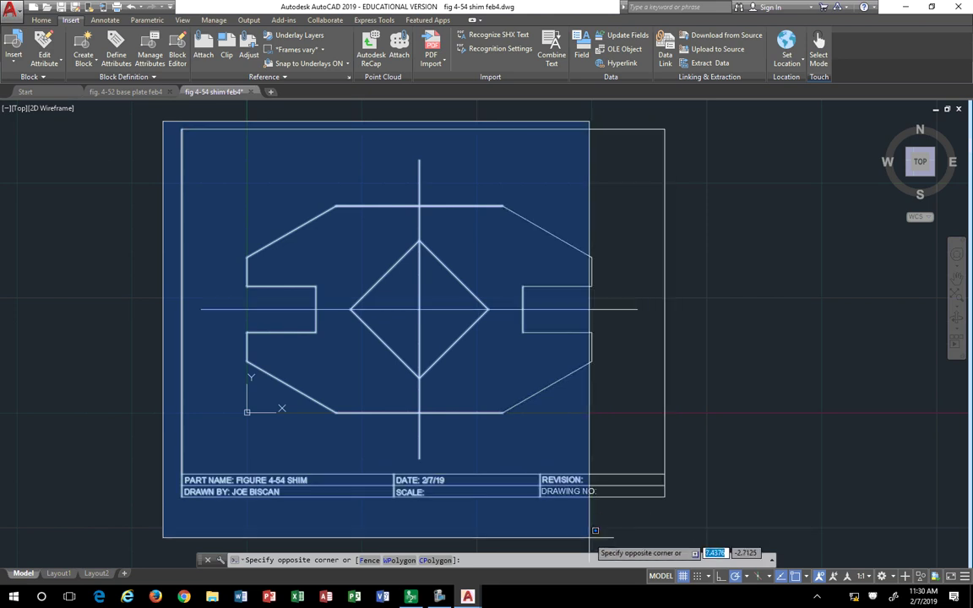
{"action": "key", "text": "Escape"}
{"action": "key", "text": "Escape"}
Step: Add the scale 1:1 after the SCALE label in the title block
{"action": "scroll", "coordinate": [413, 461], "scroll_direction": "up", "scroll_amount": 5}
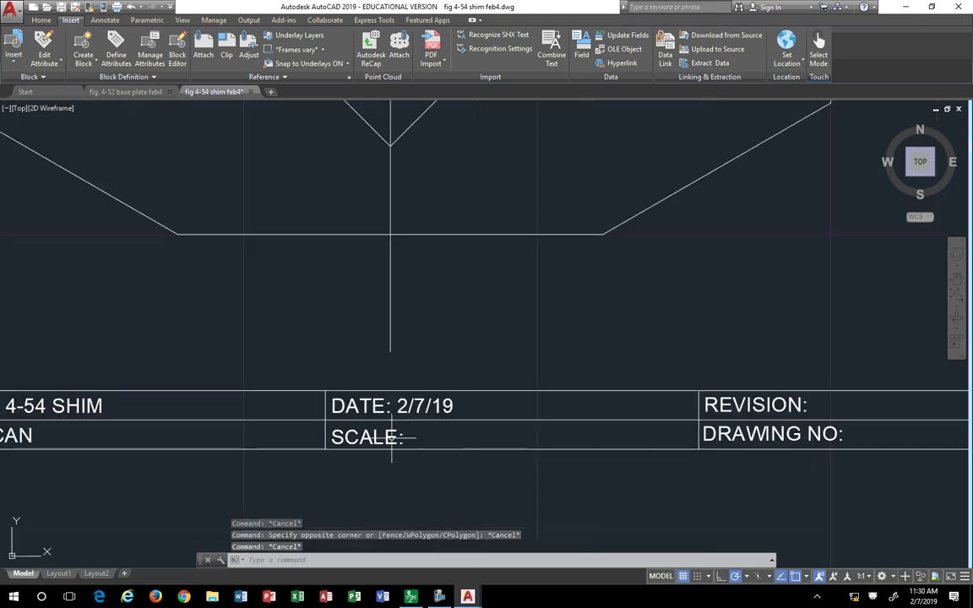
{"action": "double_click", "coordinate": [397, 437]}
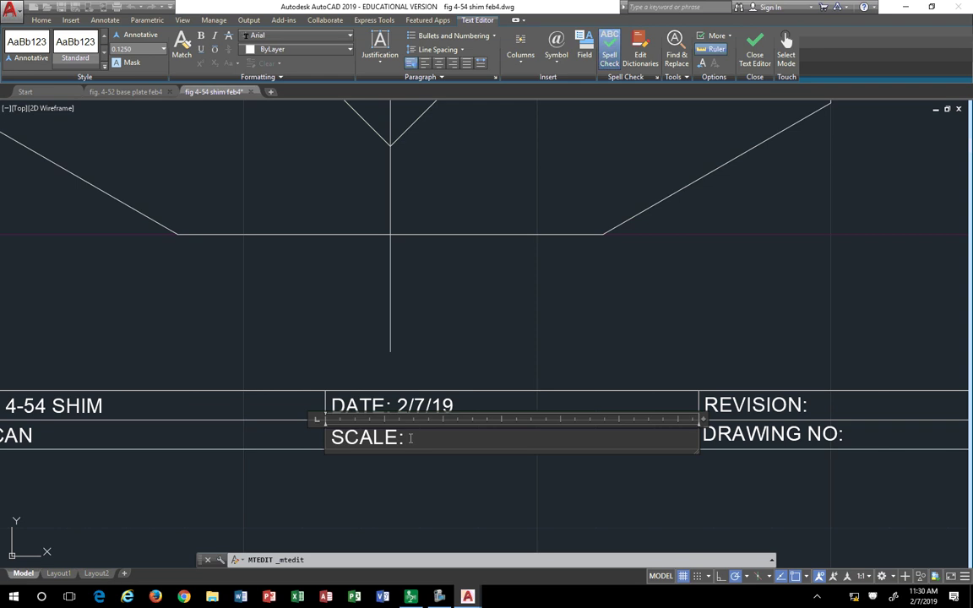
{"action": "type", "text": "1:1"}
{"action": "left_click", "coordinate": [592, 469]}
Step: Add the drawing number 1 after the DRAWING NO label in the title block
{"action": "scroll", "coordinate": [722, 476], "scroll_direction": "down", "scroll_amount": 2}
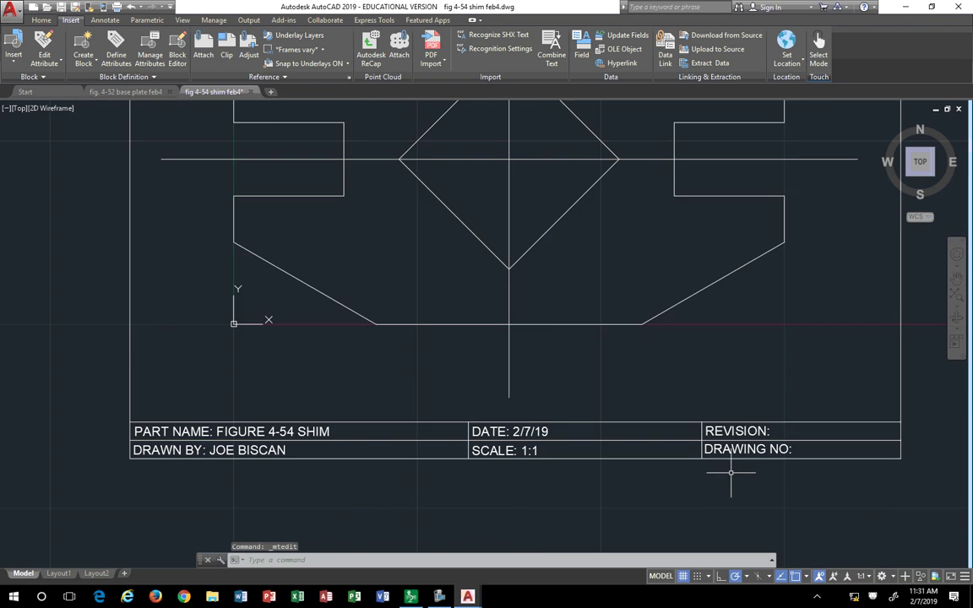
{"action": "scroll", "coordinate": [708, 476], "scroll_direction": "up", "scroll_amount": 4}
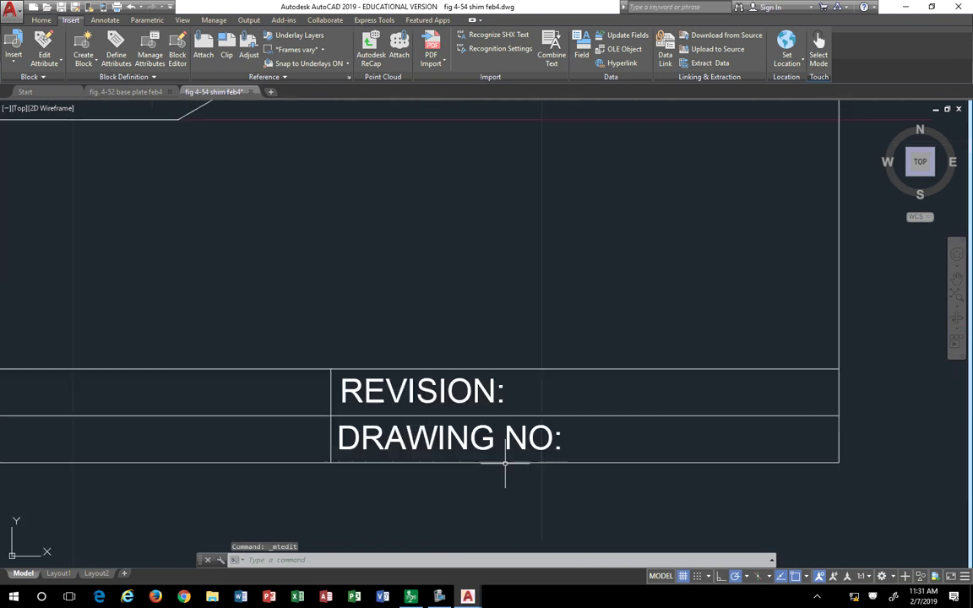
{"action": "left_click", "coordinate": [517, 436]}
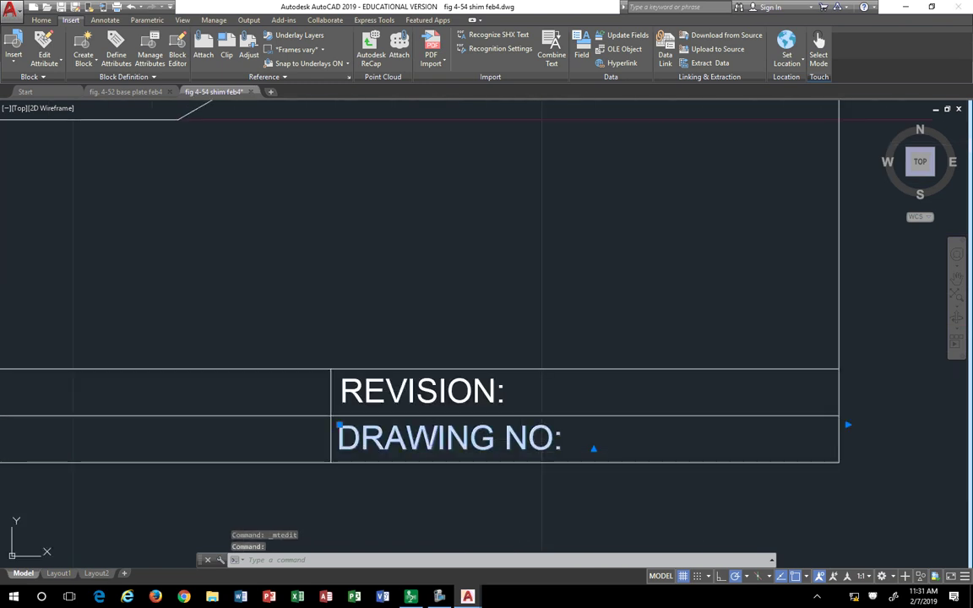
{"action": "double_click", "coordinate": [629, 445]}
{"action": "type", "text": "1"}
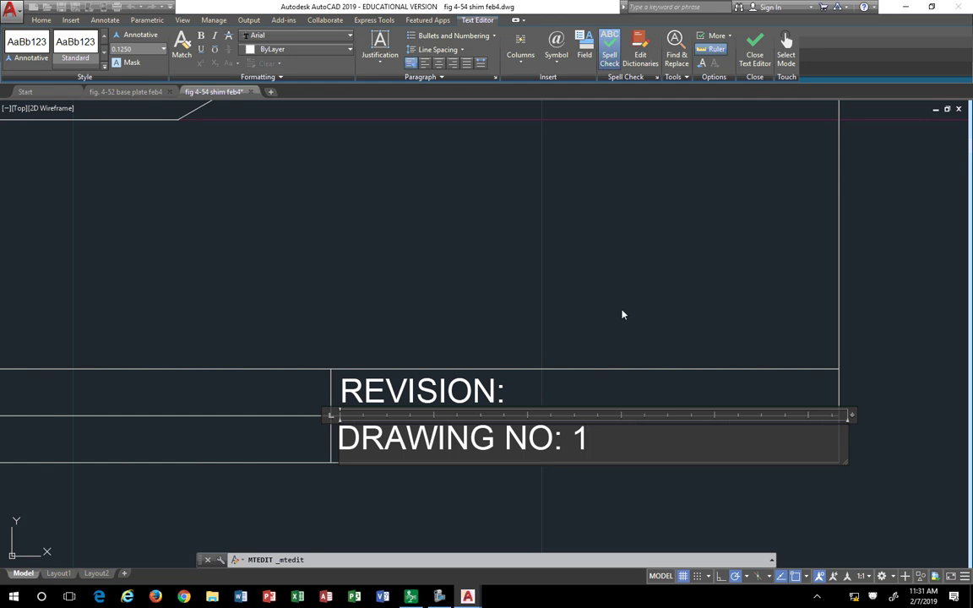
{"action": "left_click", "coordinate": [594, 323]}
{"action": "scroll", "coordinate": [590, 315], "scroll_direction": "down", "scroll_amount": 3}
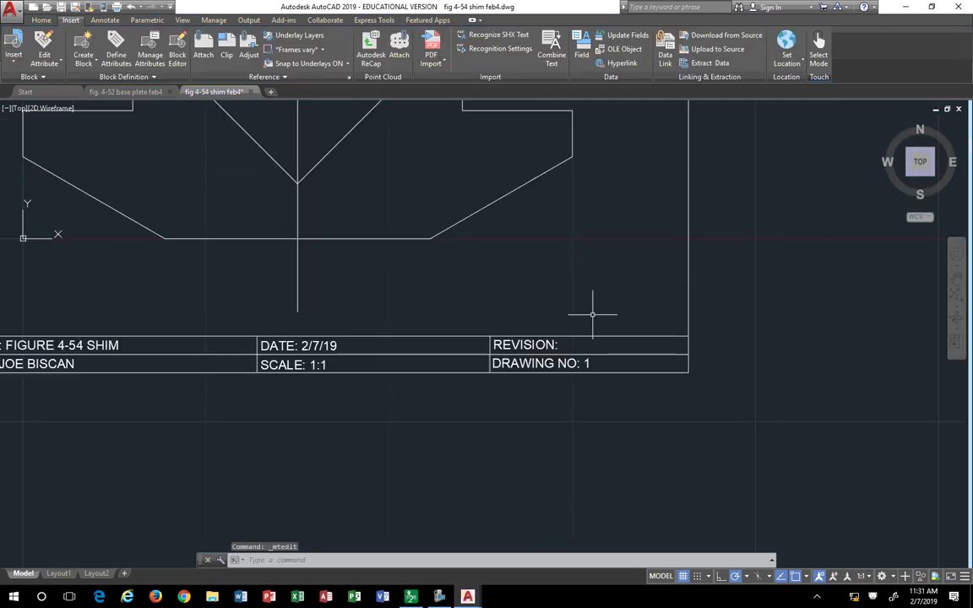
{"action": "middle_click_drag", "start_coordinate": [449, 328], "coordinate": [521, 373]}
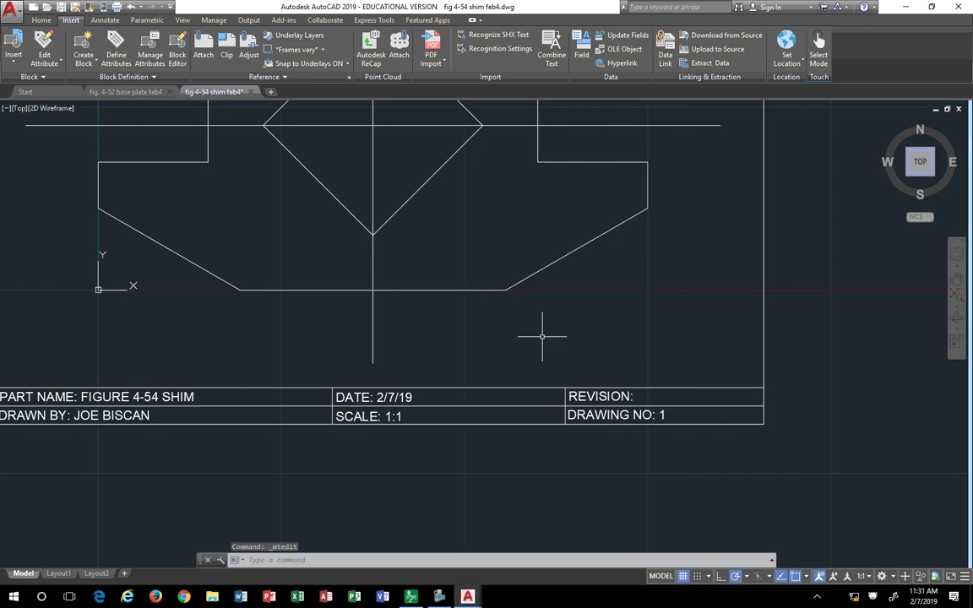
{"action": "scroll", "coordinate": [523, 327], "scroll_direction": "down", "scroll_amount": 2}
{"action": "middle_click_drag", "start_coordinate": [467, 322], "coordinate": [396, 430]}
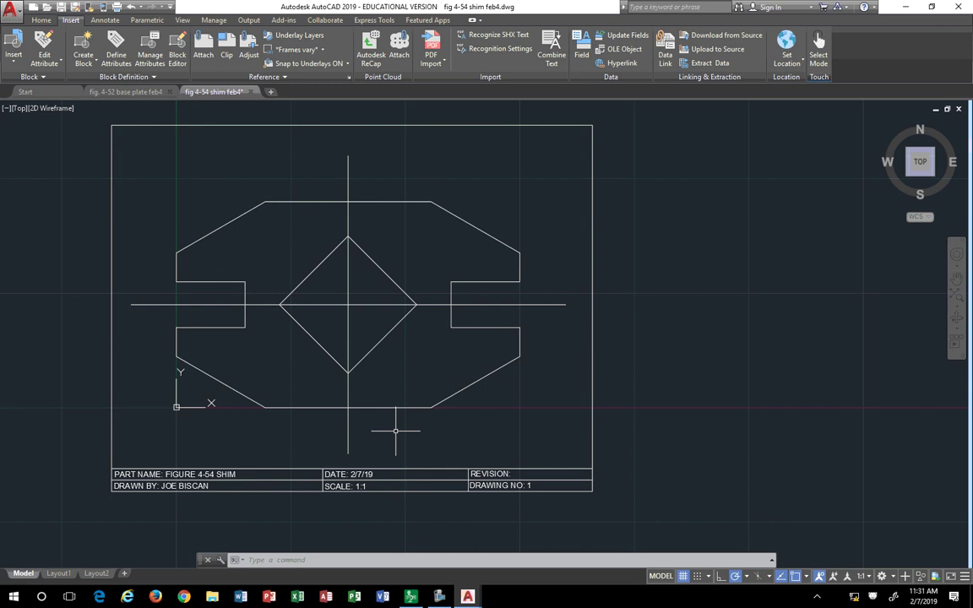
{"action": "left_click_drag", "start_coordinate": [383, 315], "coordinate": [338, 285]}
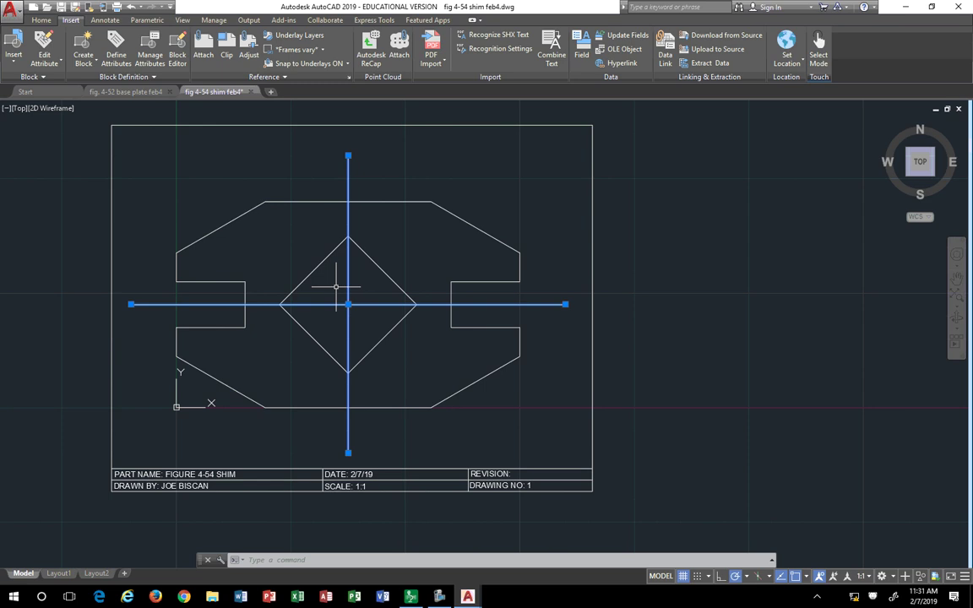
{"action": "key", "text": "Escape"}
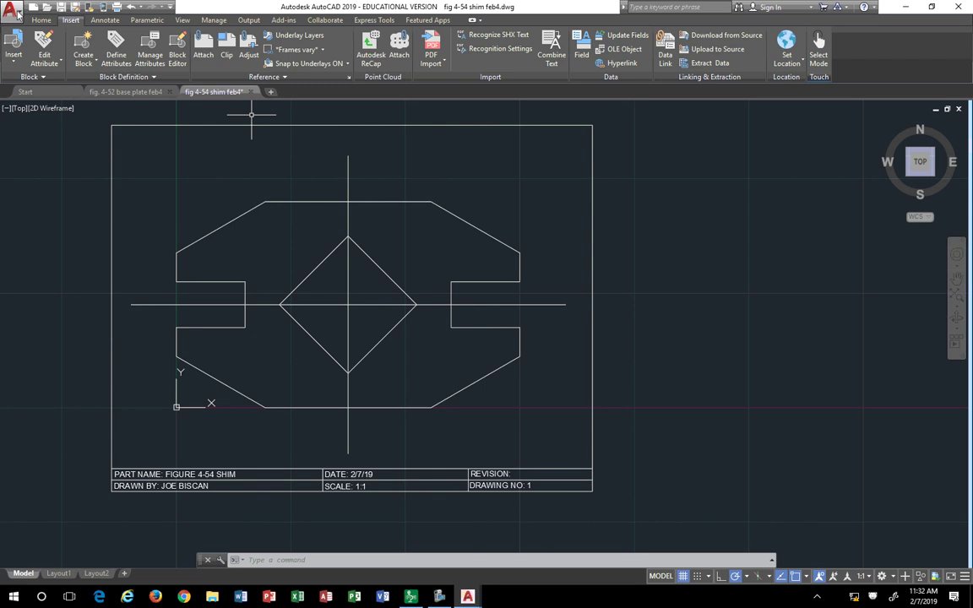
Step: Start a plot of the shim drawing and choose Microsoft Print to PDF as the printer
{"action": "left_click", "coordinate": [14, 12]}
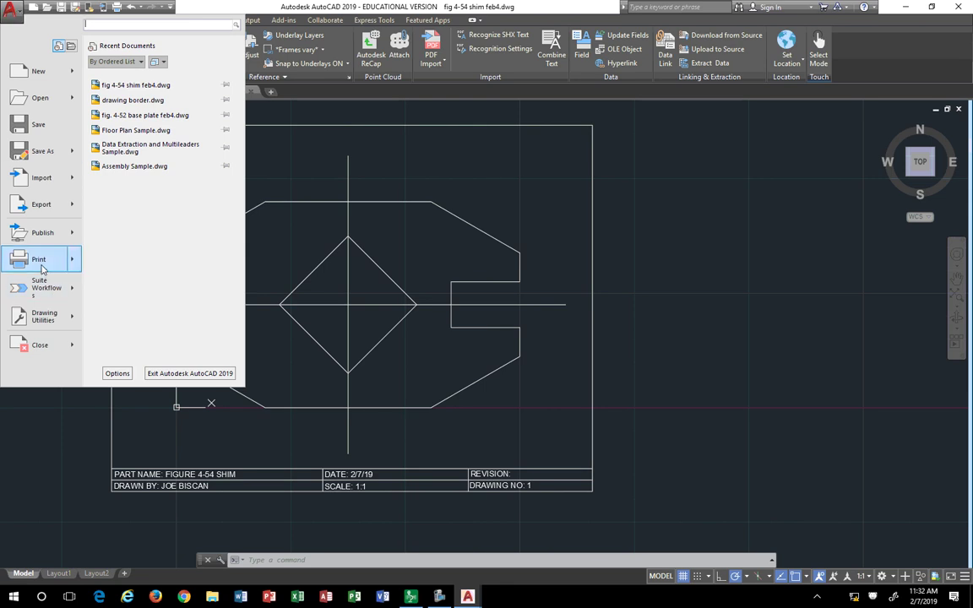
{"action": "mouse_move", "coordinate": [39, 267]}
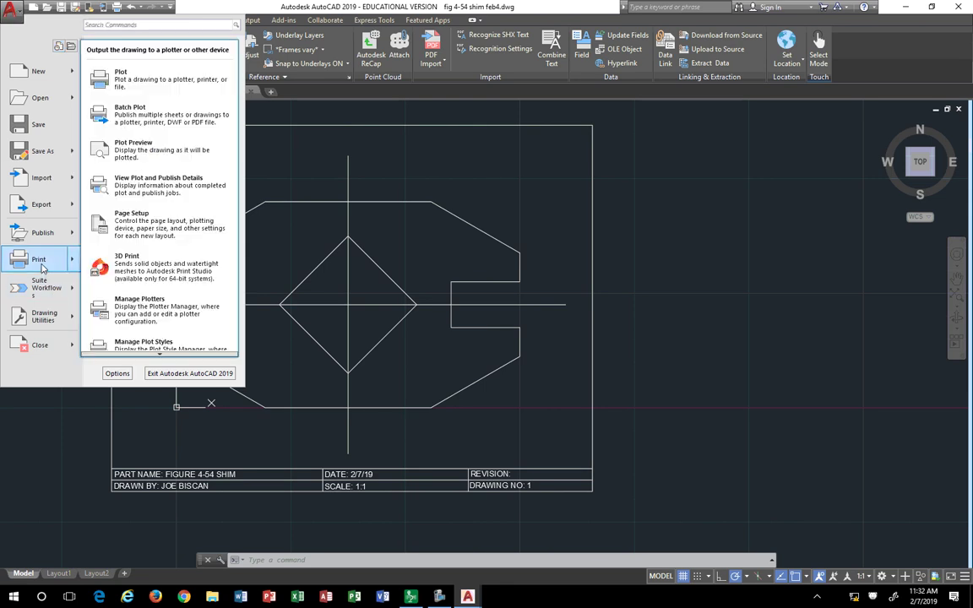
{"action": "left_click", "coordinate": [128, 84]}
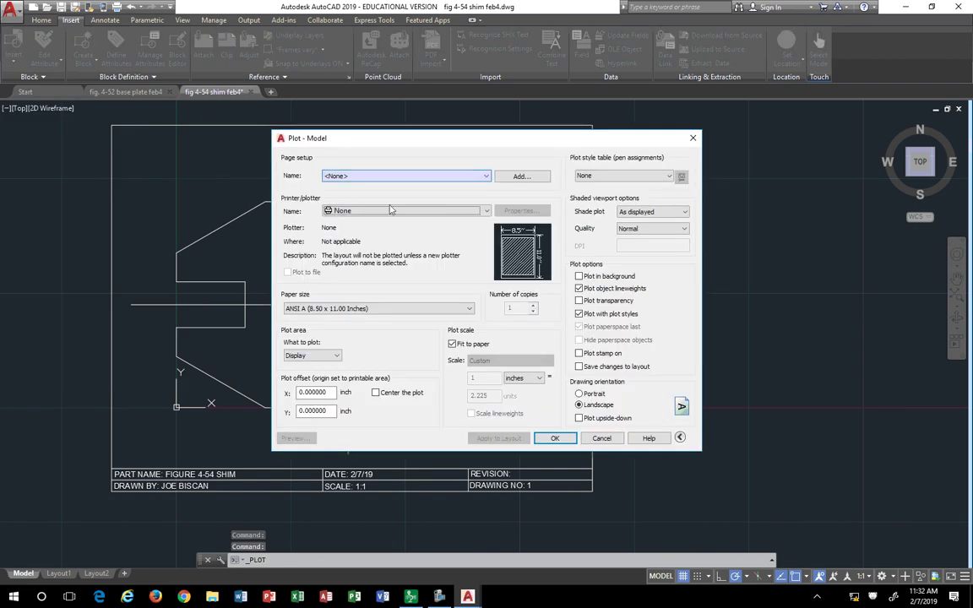
{"action": "left_click", "coordinate": [382, 210]}
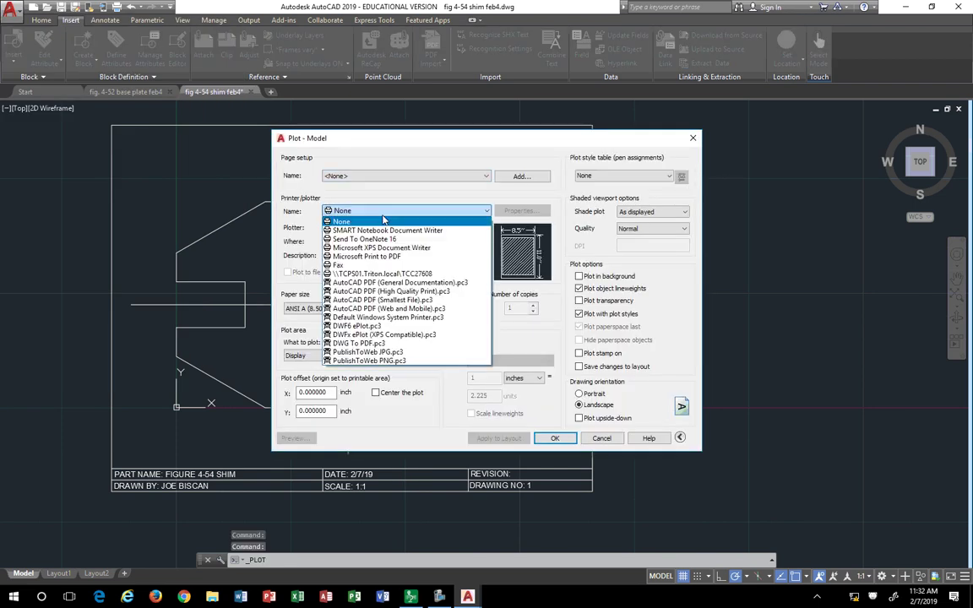
{"action": "left_click", "coordinate": [372, 256]}
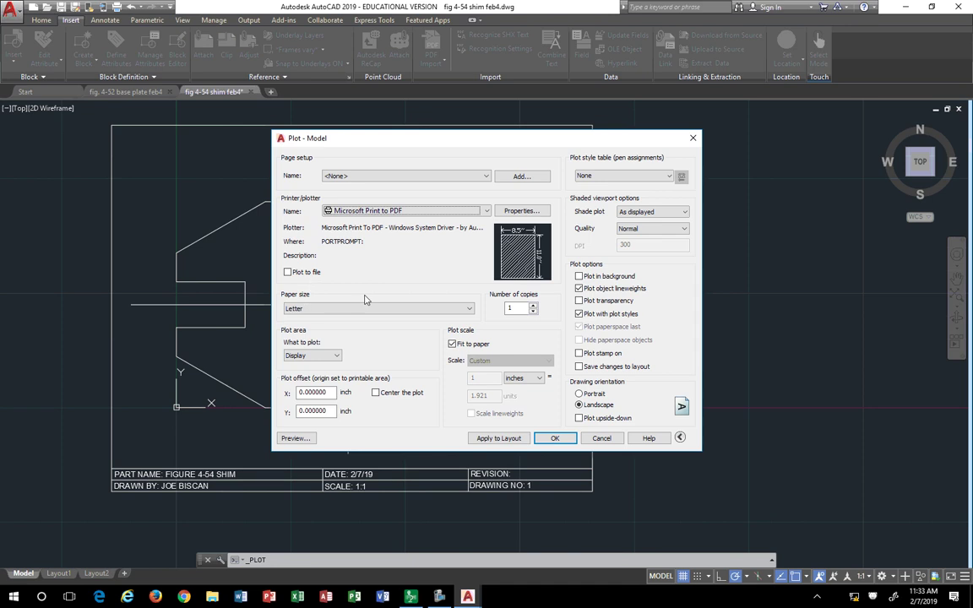
Step: Set the plot area to a window spanning the drawing border from its upper-left to its lower-right corner
{"action": "left_click", "coordinate": [310, 357]}
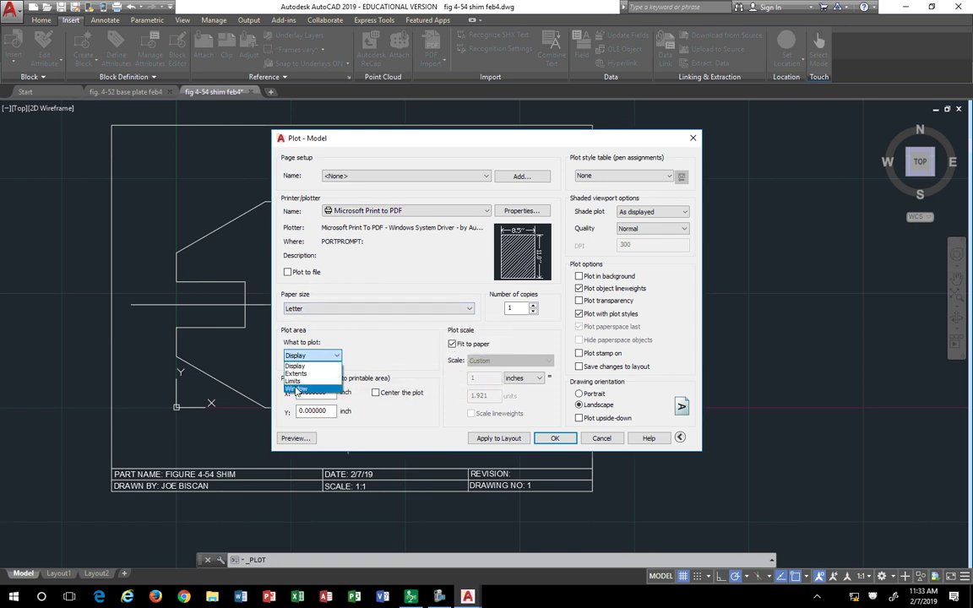
{"action": "left_click", "coordinate": [295, 388]}
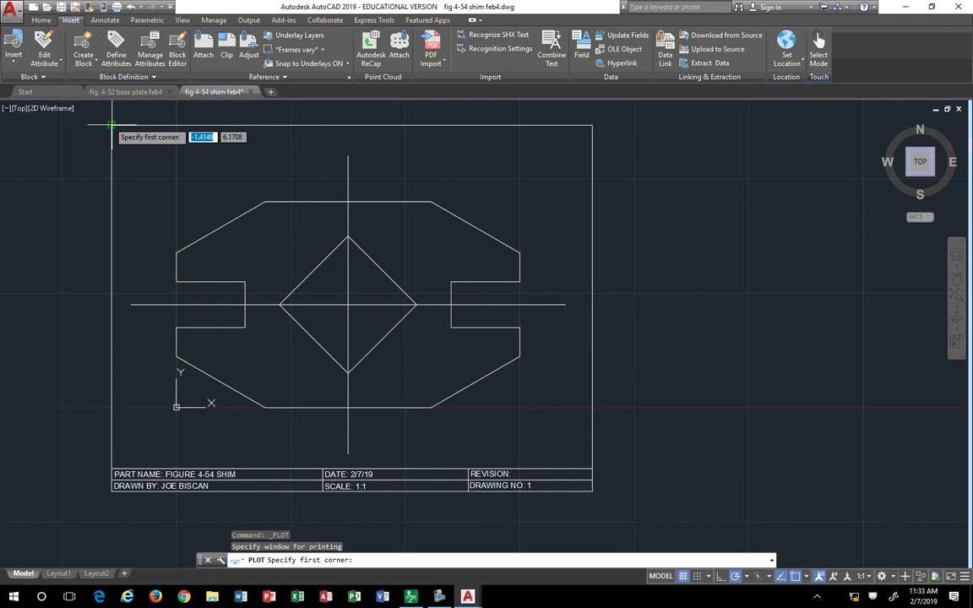
{"action": "left_click", "coordinate": [110, 125]}
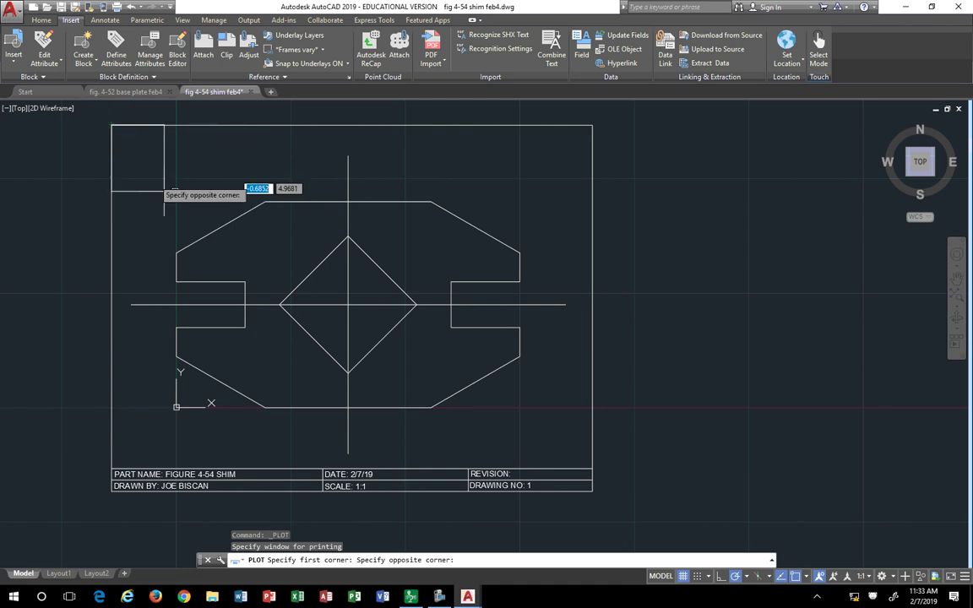
{"action": "left_click", "coordinate": [591, 490]}
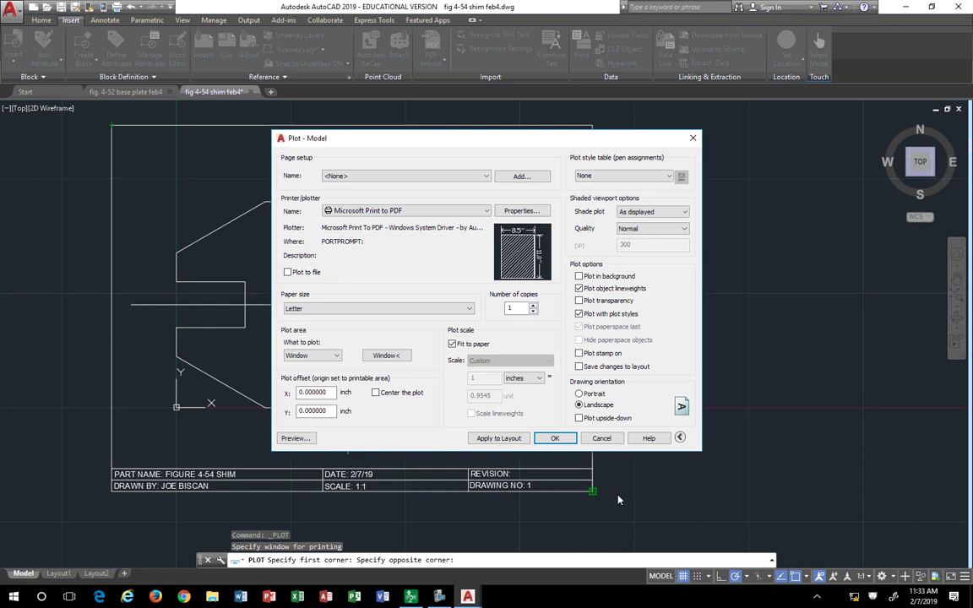
Step: Center the plot and replace the fit-to-paper scaling with a 1:1 plot scale
{"action": "left_click", "coordinate": [375, 393]}
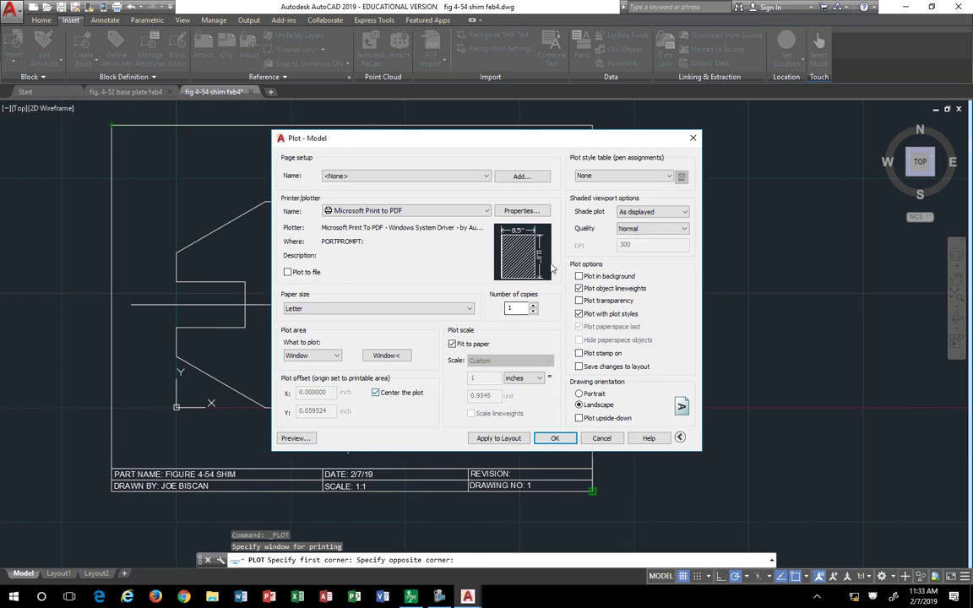
{"action": "left_click", "coordinate": [451, 343]}
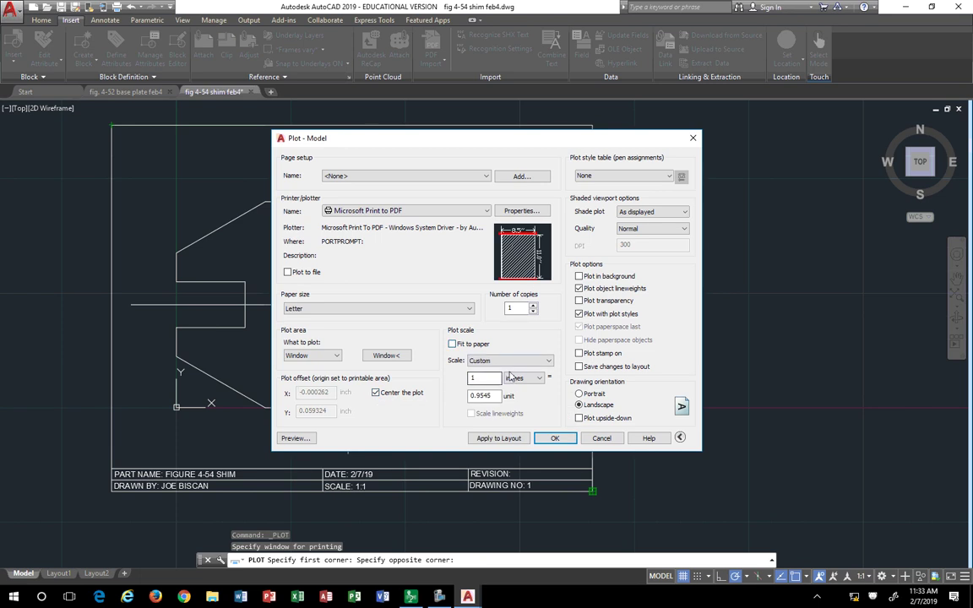
{"action": "left_click", "coordinate": [470, 360]}
{"action": "left_click", "coordinate": [489, 377]}
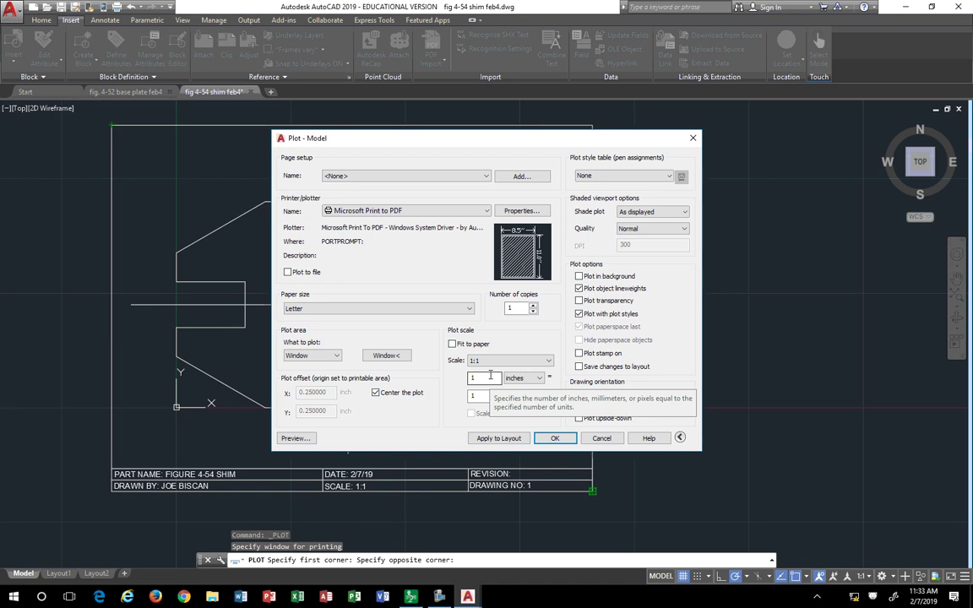
Step: Set the plot style table to monochrome.ctb and assign it to all layouts
{"action": "left_click", "coordinate": [623, 176]}
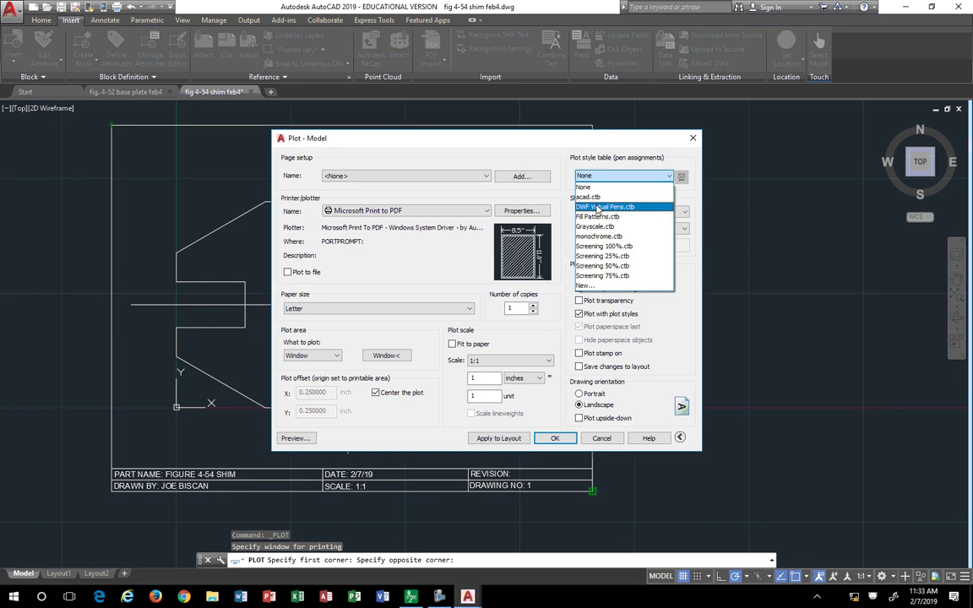
{"action": "left_click", "coordinate": [597, 237]}
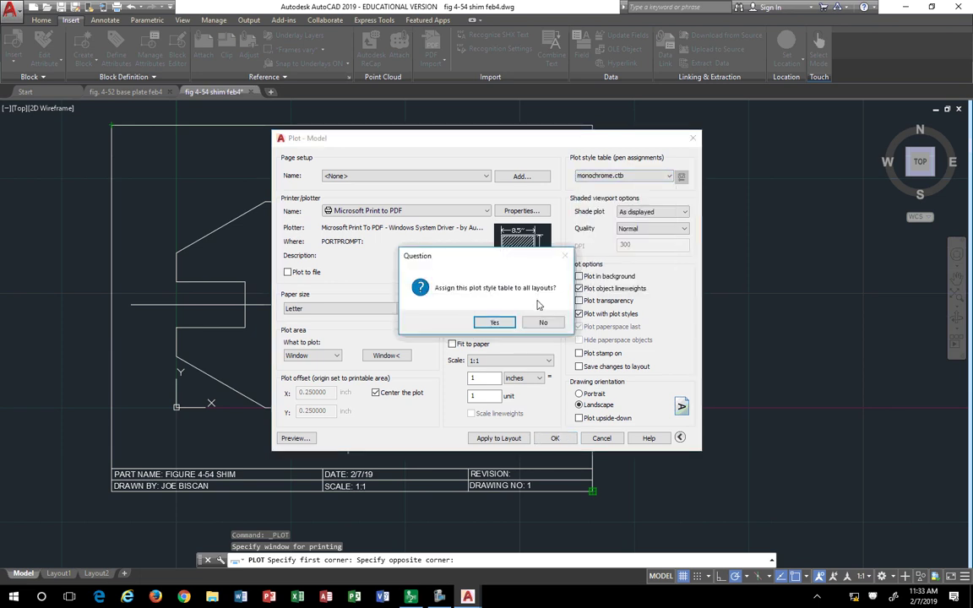
{"action": "left_click", "coordinate": [494, 323]}
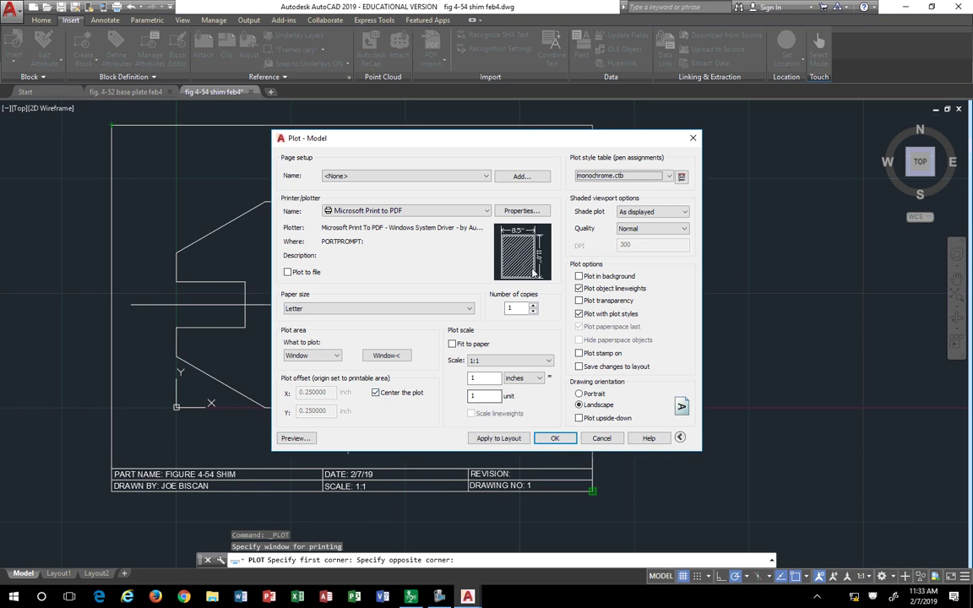
Step: Check the paper size and preview the plot, then return to the plot settings
{"action": "mouse_move", "coordinate": [527, 244]}
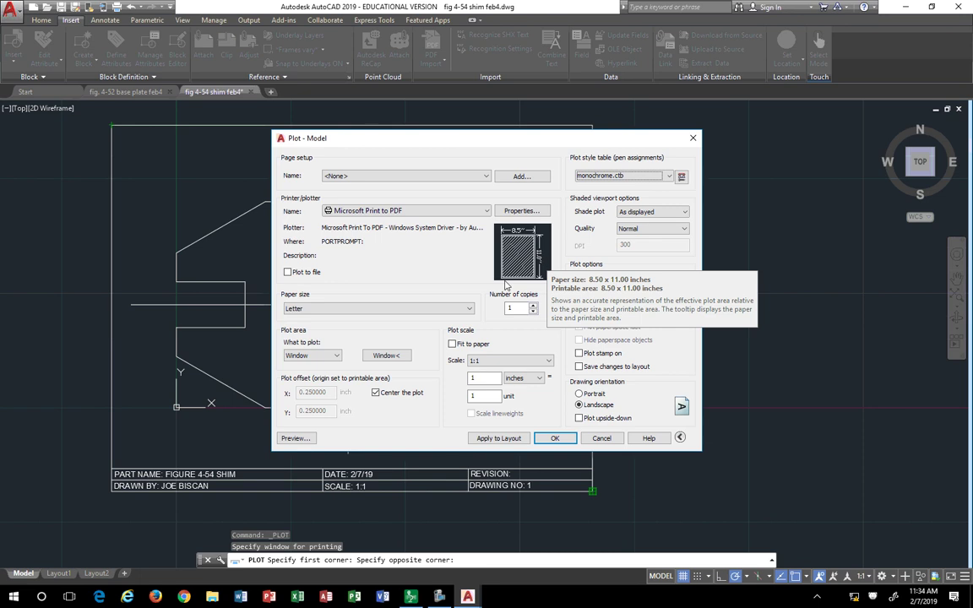
{"action": "left_click", "coordinate": [293, 438]}
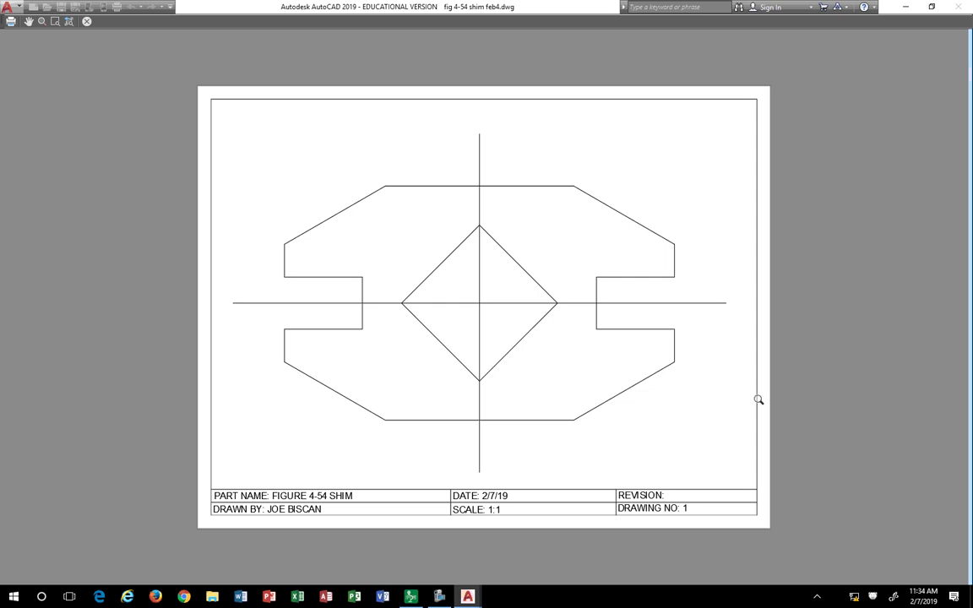
{"action": "key", "text": "Escape"}
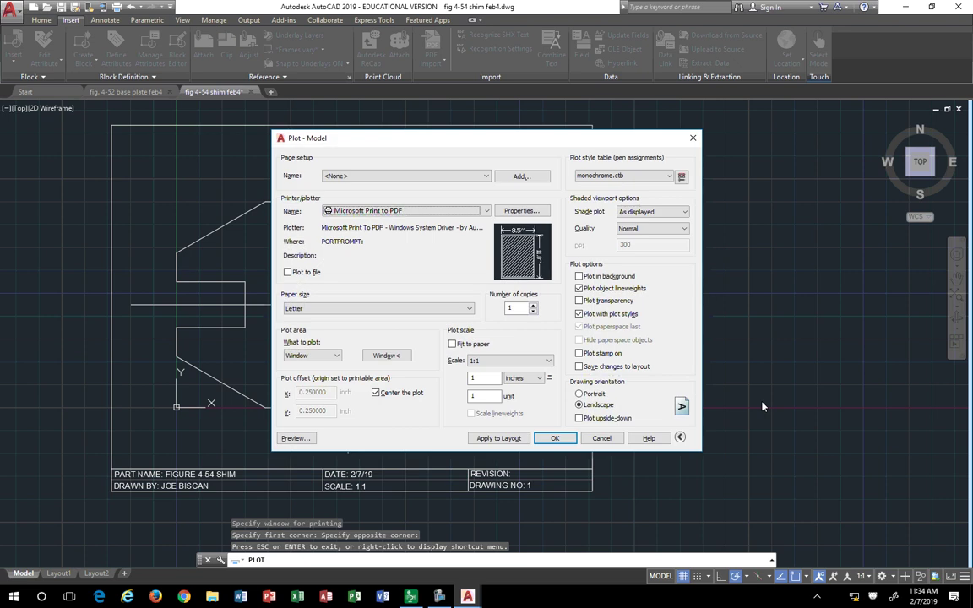
Step: Plot the drawing to a PDF in Documents, naming it FIGURE_4_54_SHIM_ followed by the drafter's surname
{"action": "left_click", "coordinate": [554, 438]}
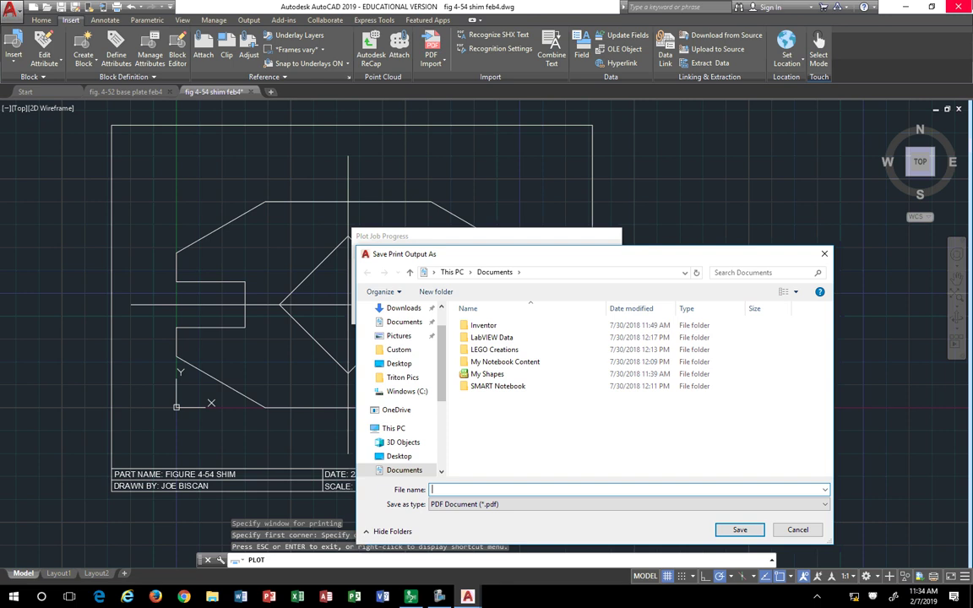
{"action": "type", "text": "FIGURE_4_54_SHIM_BISCAN"}
{"action": "left_click", "coordinate": [739, 531]}
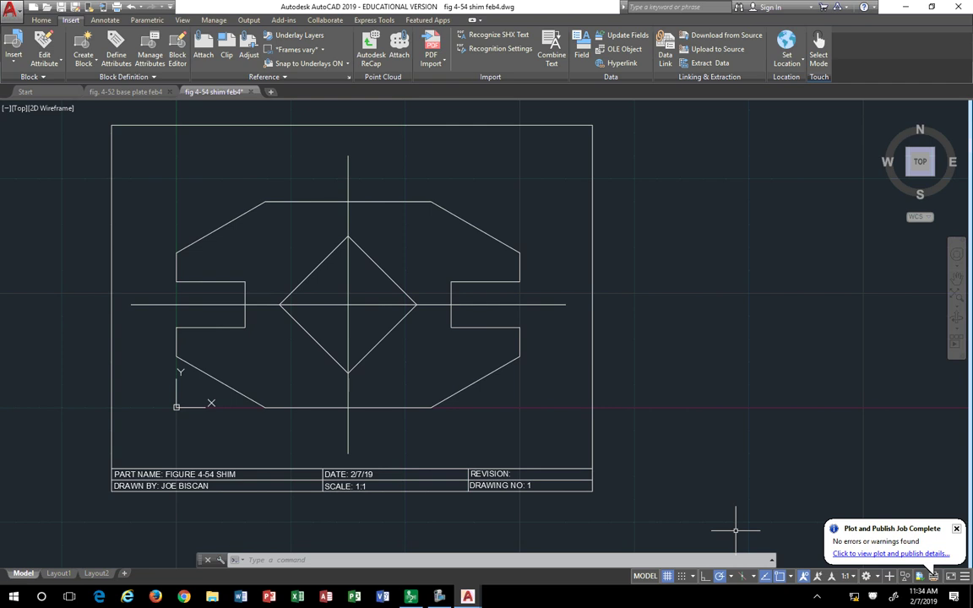
Step: Switch to File Explorer, view the plotted shim PDF in Adobe Acrobat Reader DC, and close both windows
{"action": "left_click", "coordinate": [211, 596]}
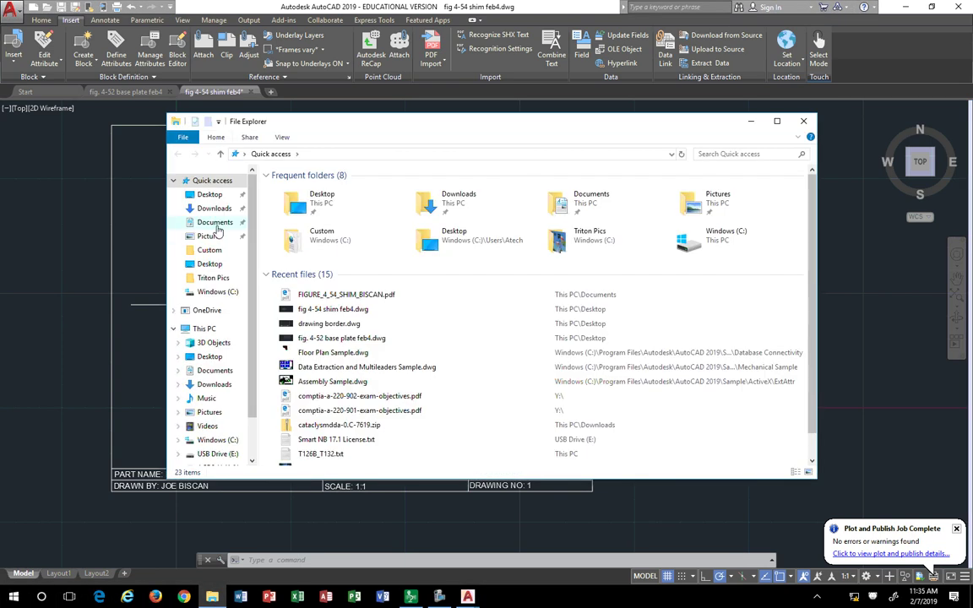
{"action": "right_click", "coordinate": [354, 297]}
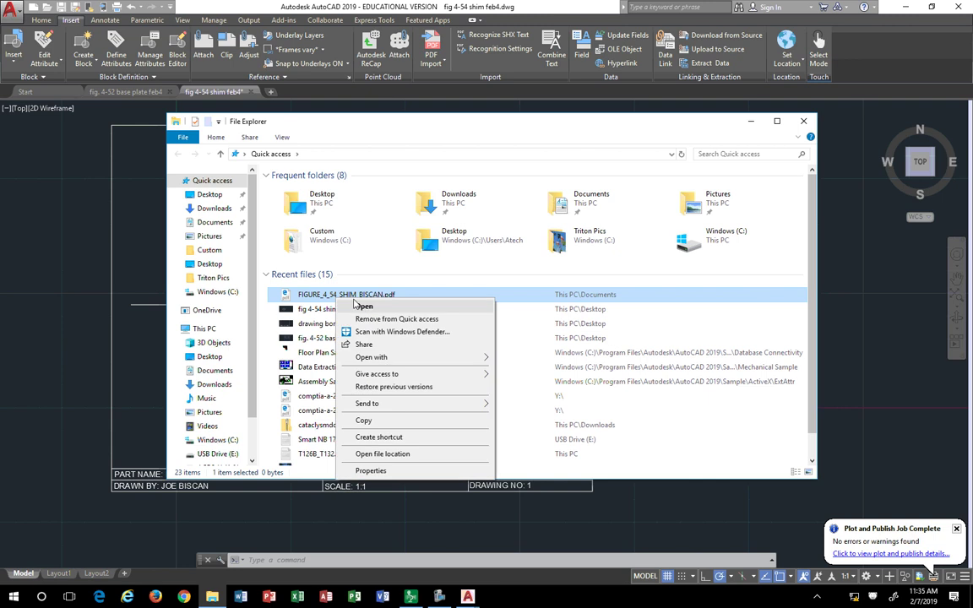
{"action": "mouse_move", "coordinate": [422, 357]}
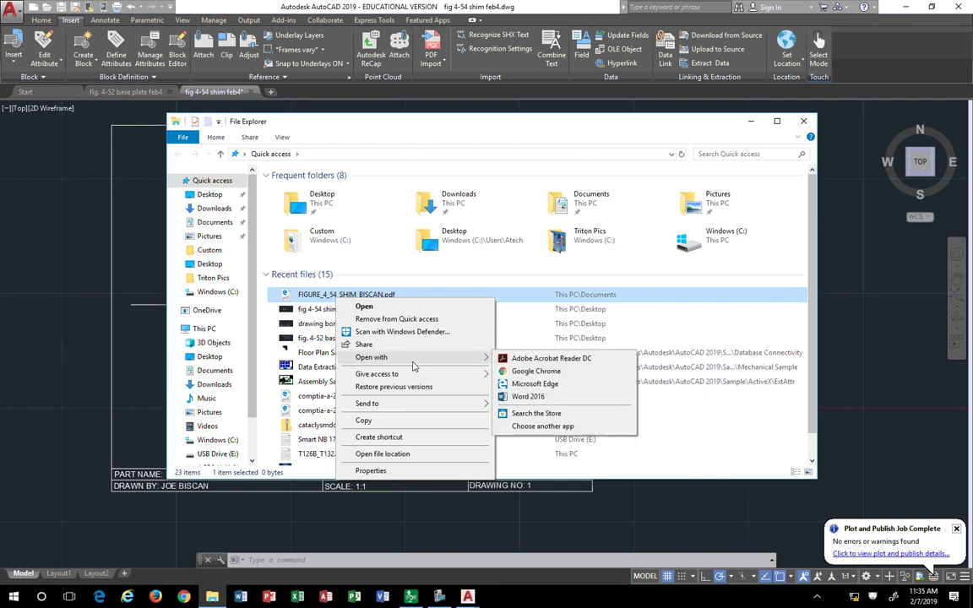
{"action": "left_click", "coordinate": [541, 359]}
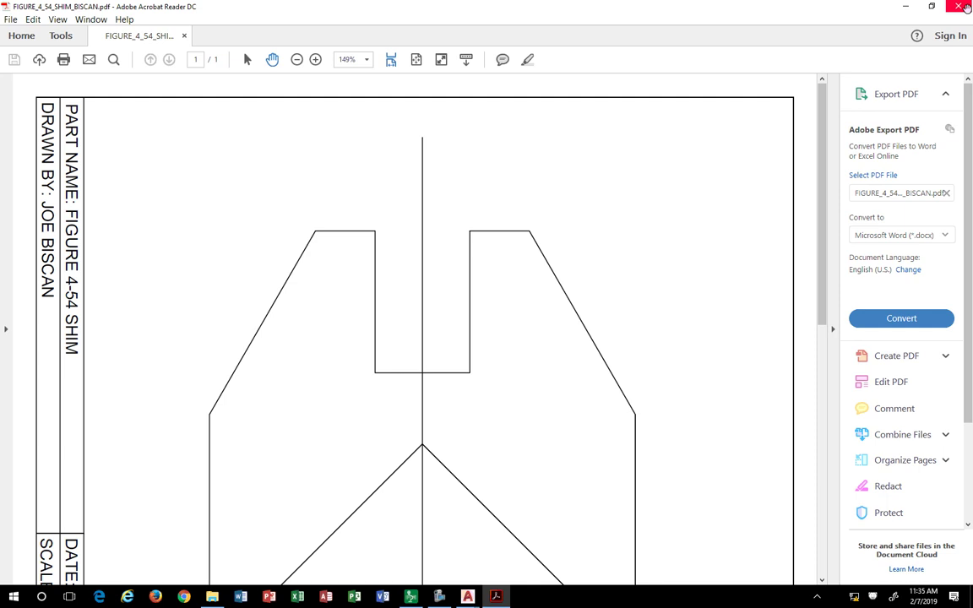
{"action": "left_click", "coordinate": [965, 7]}
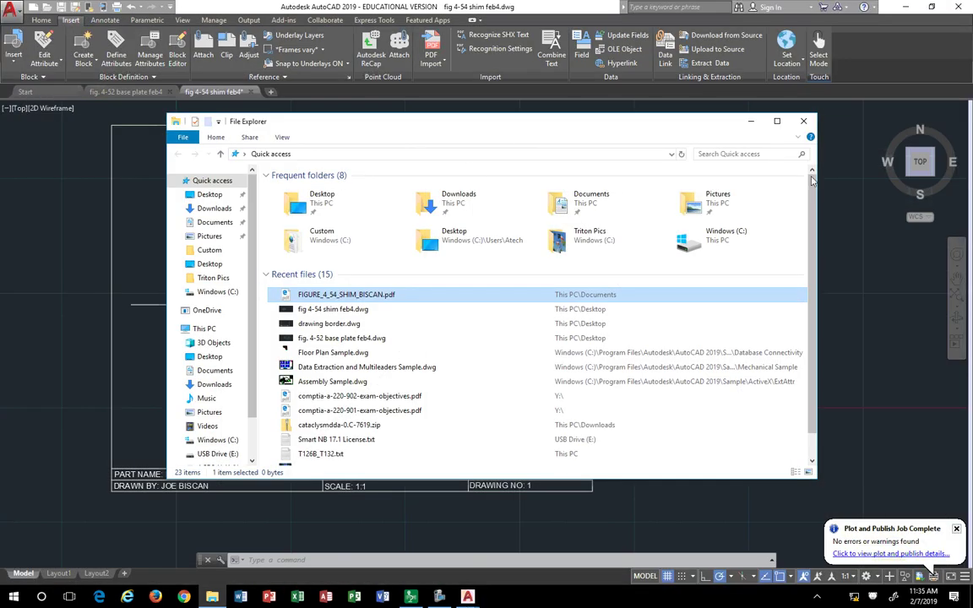
{"action": "left_click", "coordinate": [804, 121]}
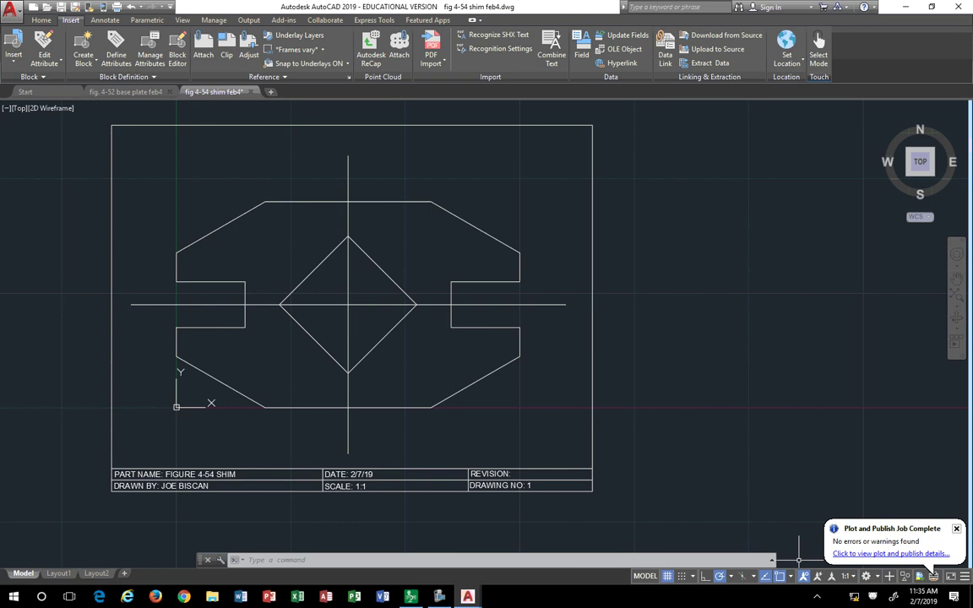
{"action": "left_click", "coordinate": [439, 596]}
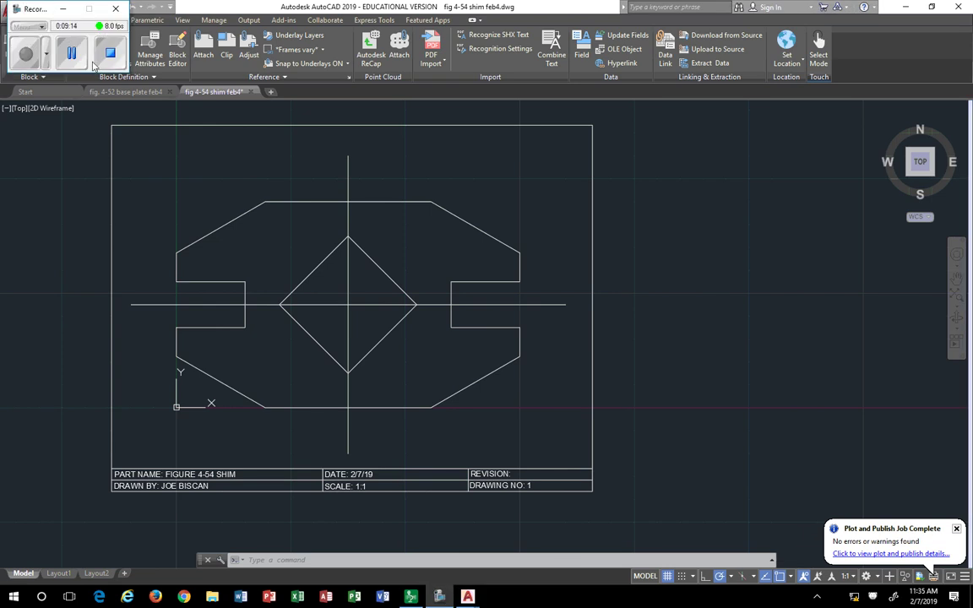